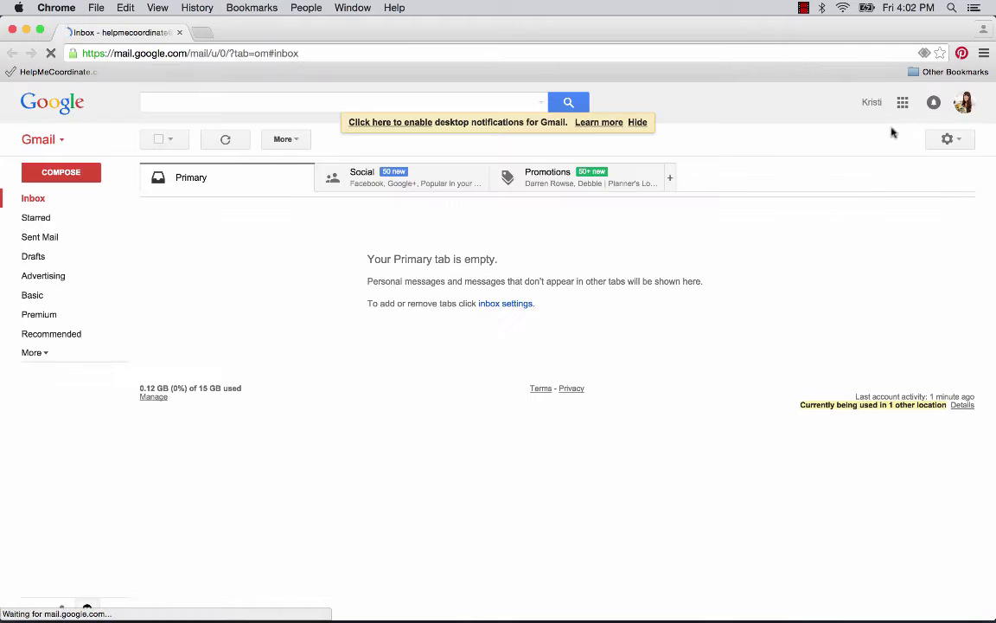
# Step: Go to Google Drive and create a new blank Google Sheets spreadsheet
pyautogui.click(902, 102)
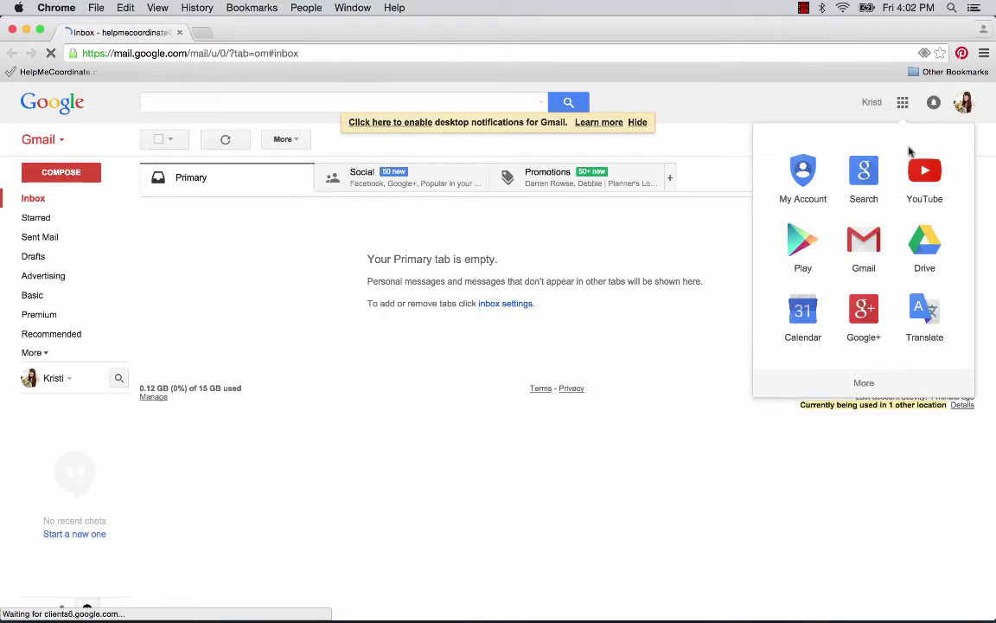
pyautogui.click(923, 269)
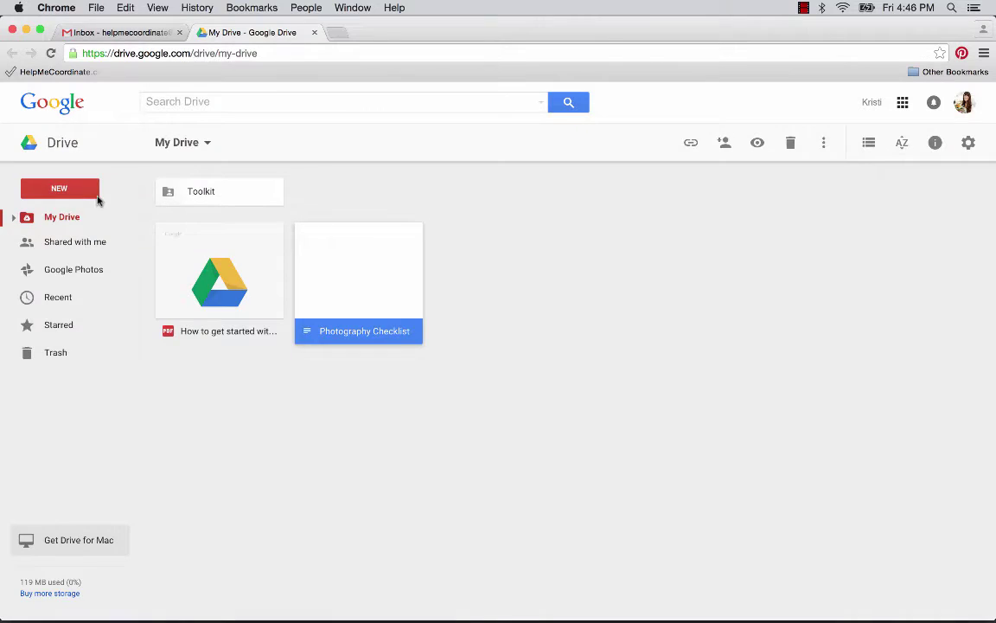
pyautogui.click(59, 189)
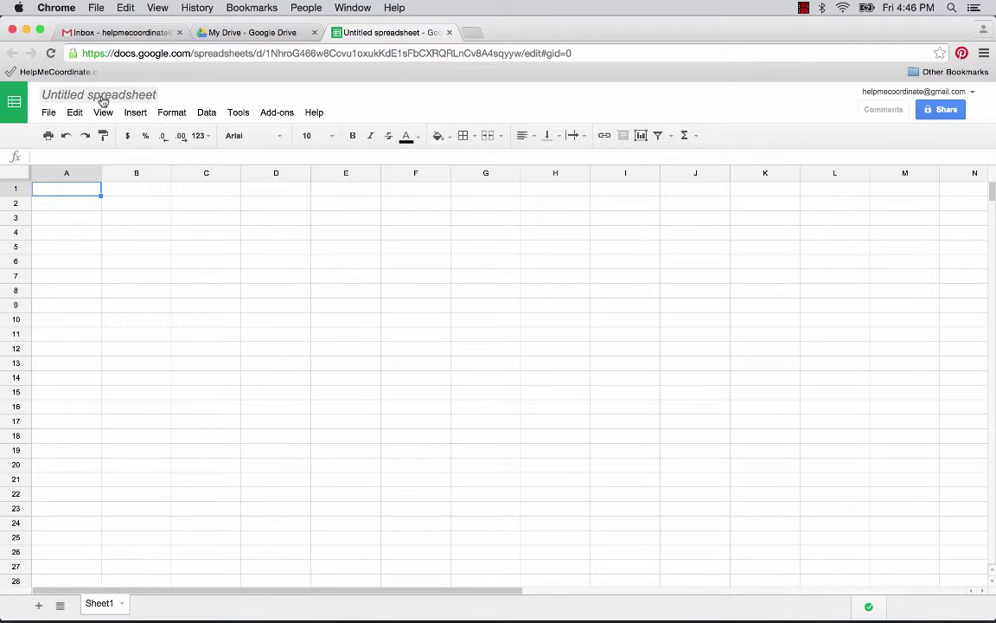
# Step: Rename the untitled spreadsheet with the couple's first names followed by "Budget"
pyautogui.click(102, 97)
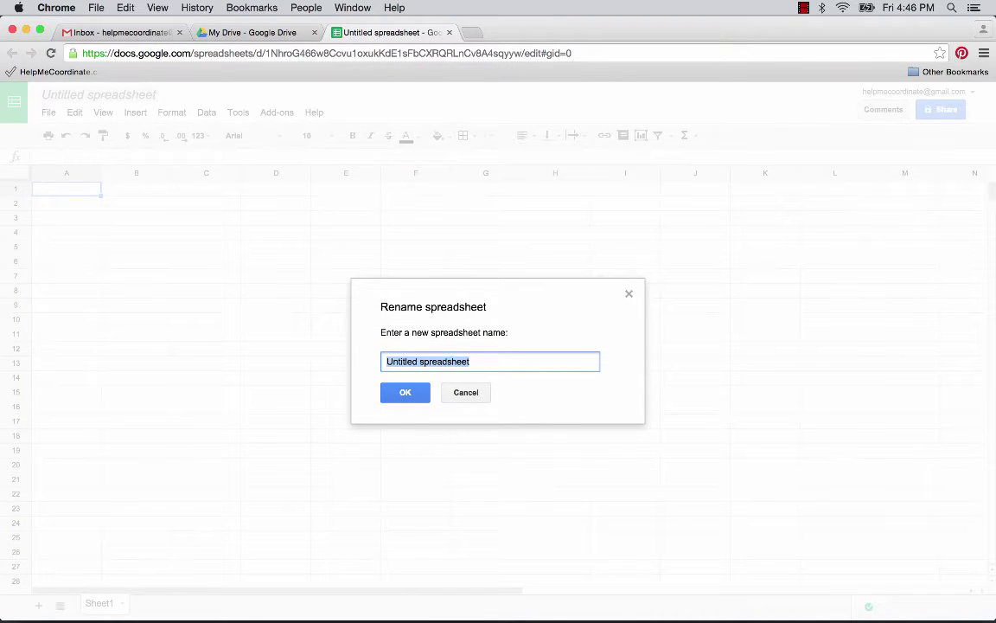
pyautogui.write("Josh and Kristi's Budget")
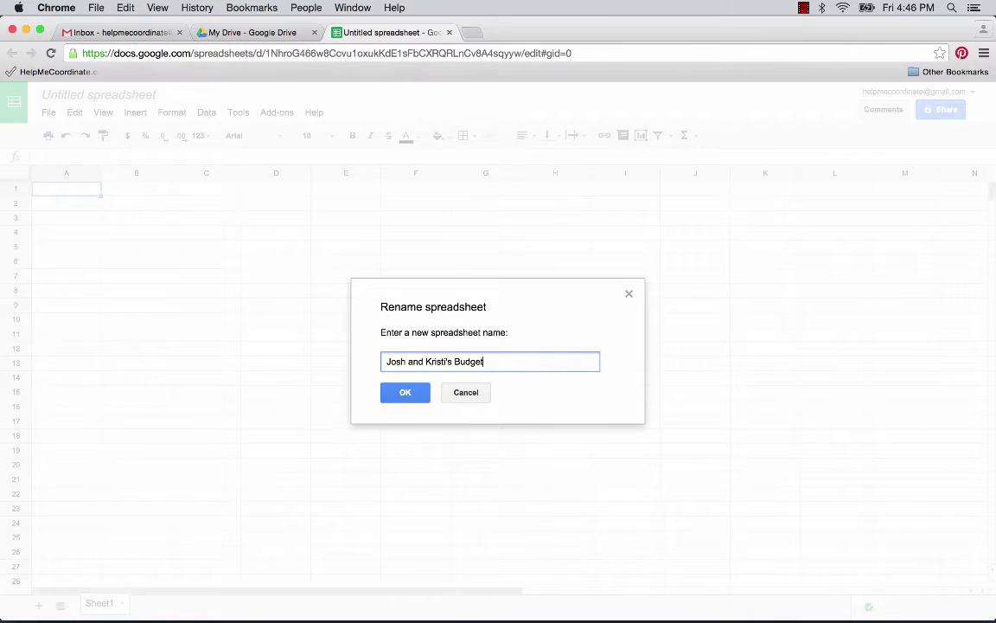
pyautogui.press('Return')
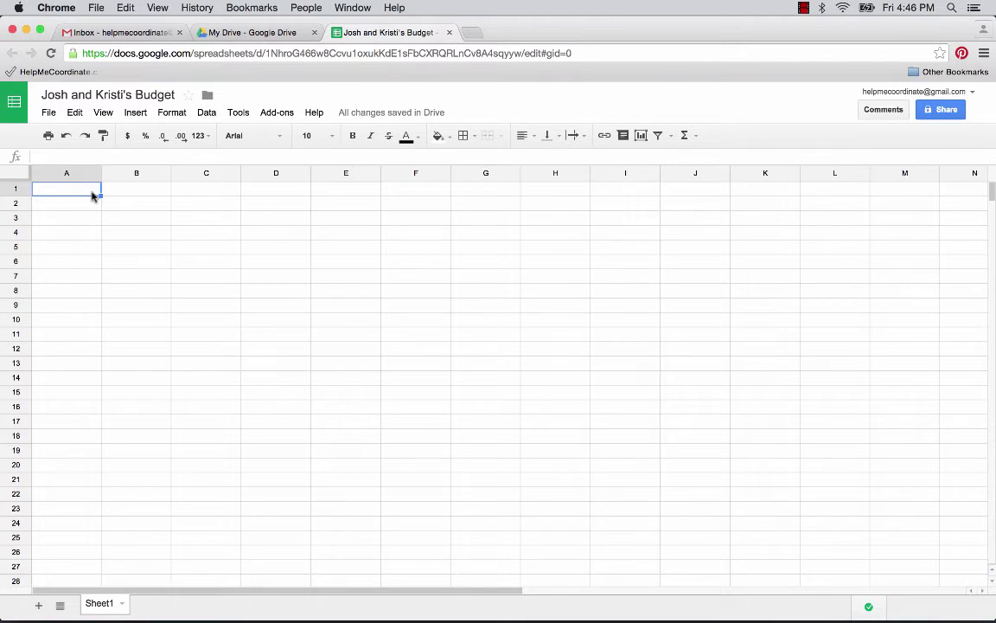
# Step: Enter the couple's first names followed by "Wedding Budget" as a title in A1 and merge A1:E1 horizontally
pyautogui.write("Josh and Kristi's Wedding B")
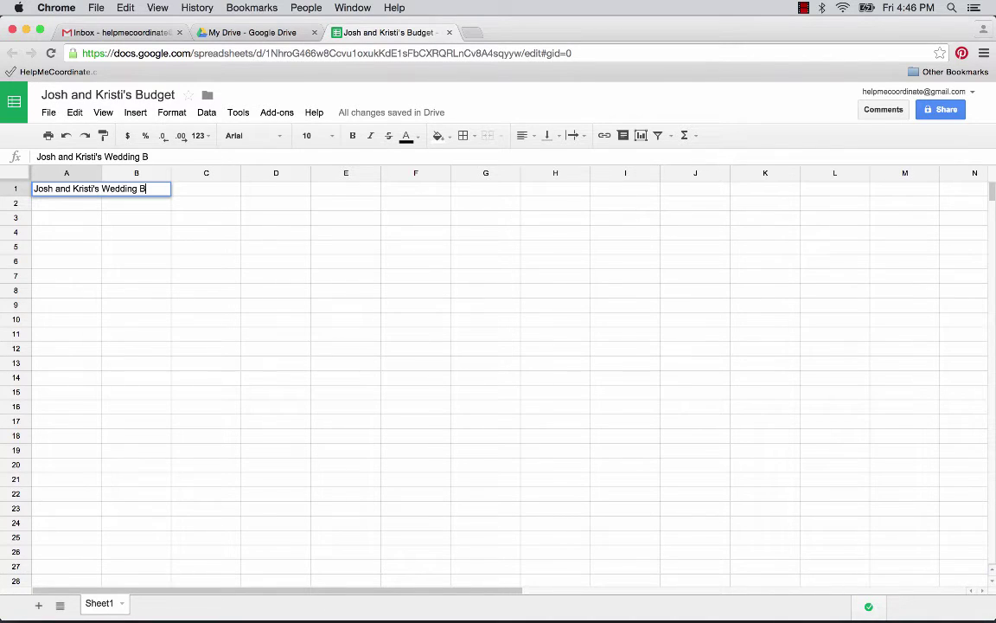
pyautogui.write('udget')
pyautogui.press('Return')
pyautogui.moveTo(88, 194); pyautogui.dragTo(374, 177)
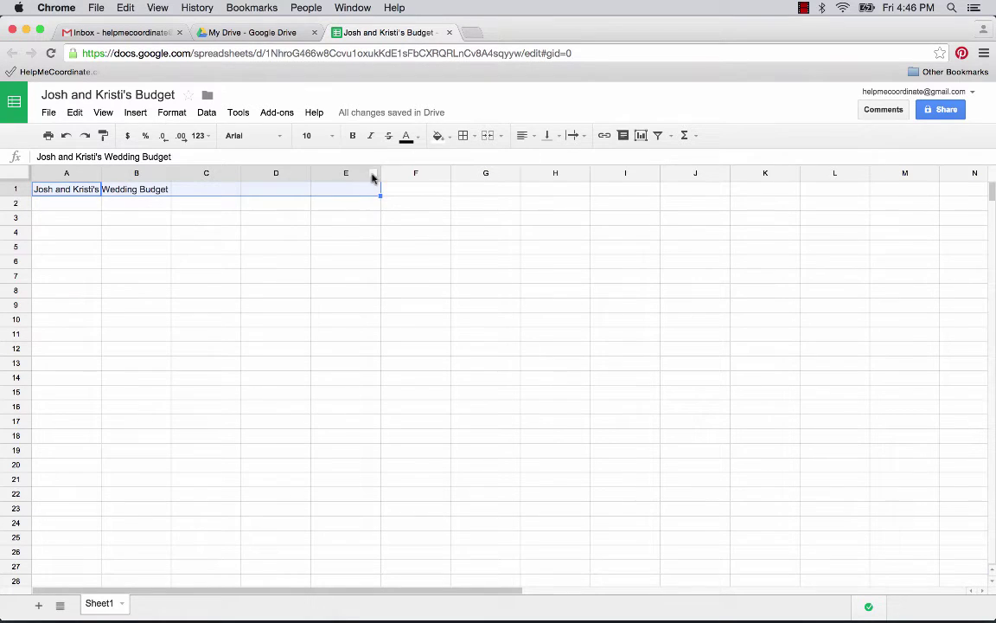
pyautogui.click(500, 135)
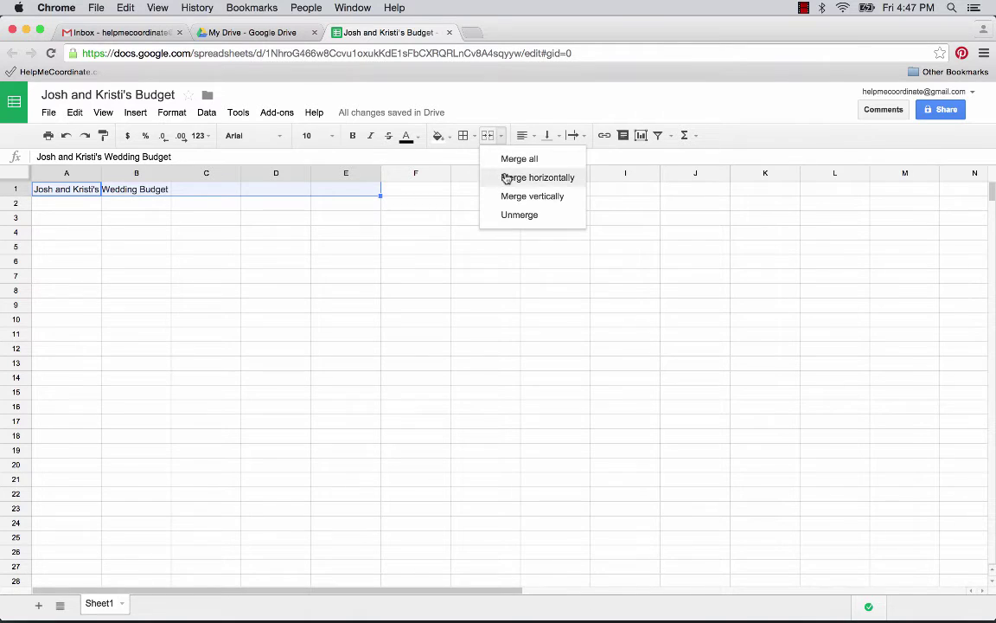
pyautogui.click(506, 181)
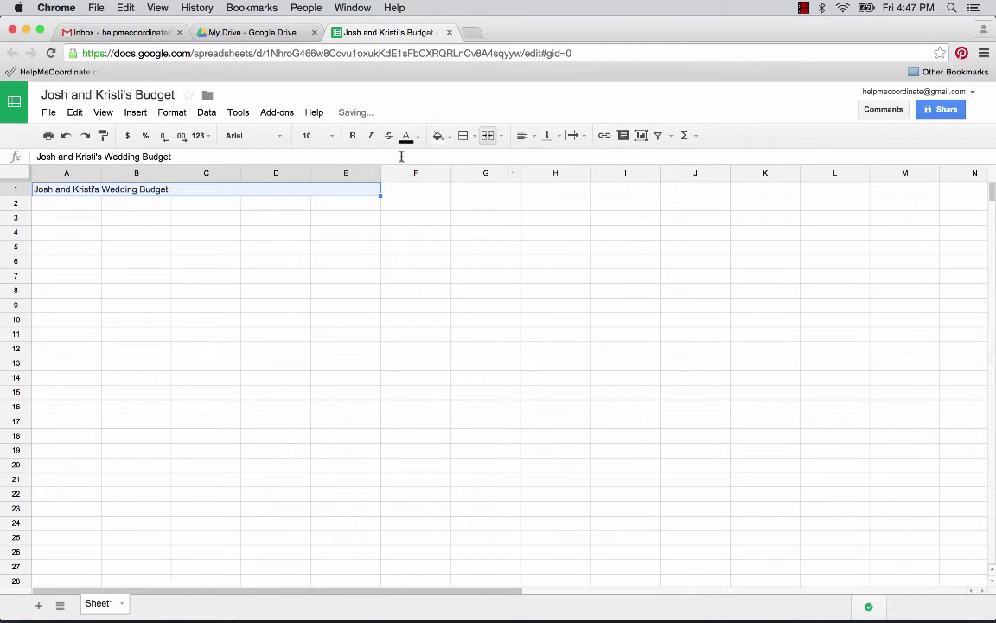
# Step: Set the merged title in row 1 to font size 18 and centre it
pyautogui.click(311, 136)
pyautogui.click(327, 307)
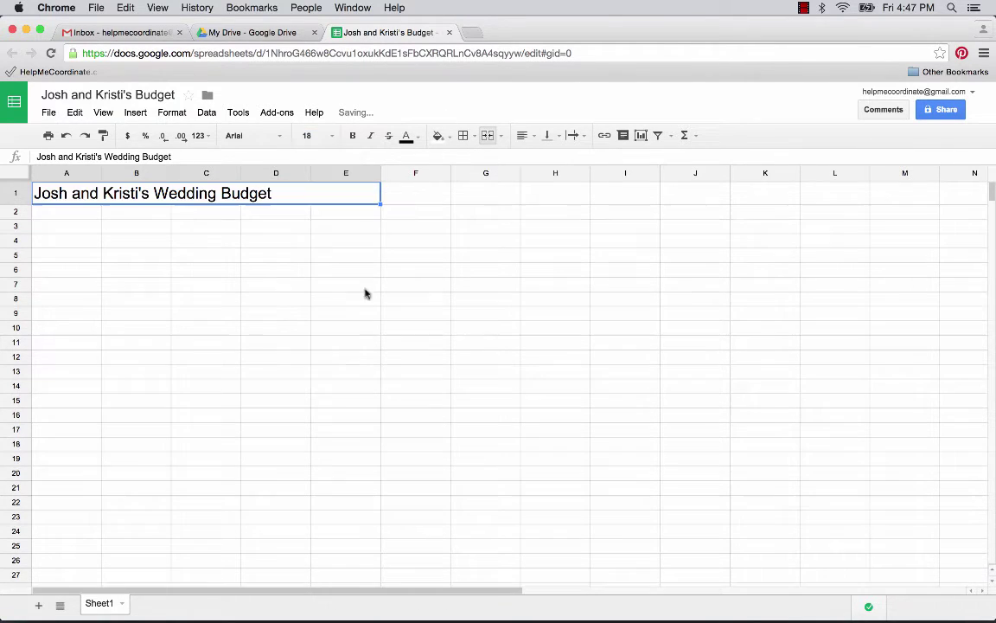
pyautogui.click(525, 136)
pyautogui.click(544, 160)
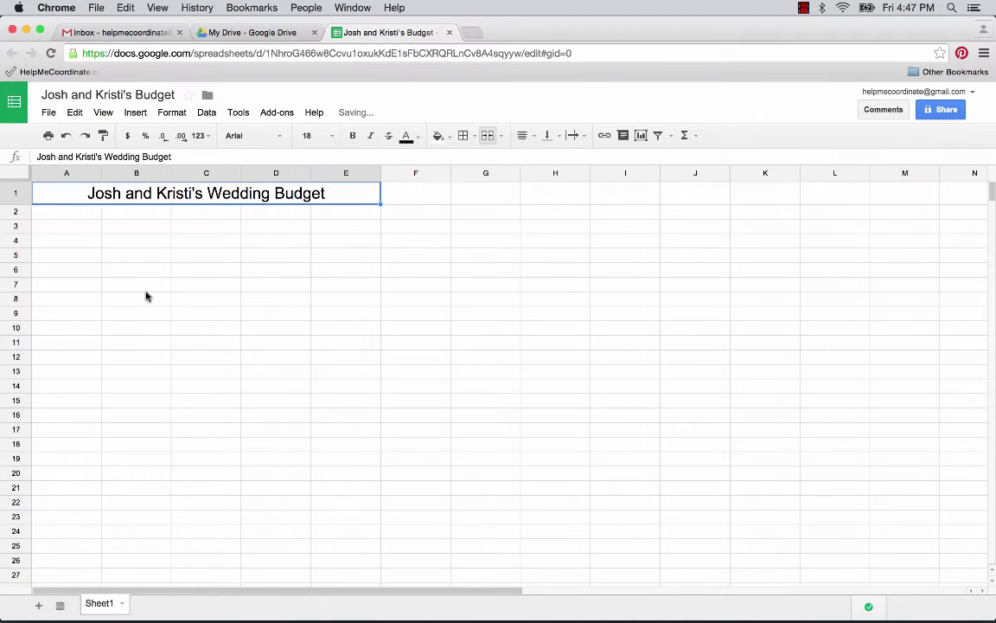
# Step: Enter the column headers Purpose, Item, Projected Cost, Actual Cost and Additional Notes in A6:E6
pyautogui.click(84, 274)
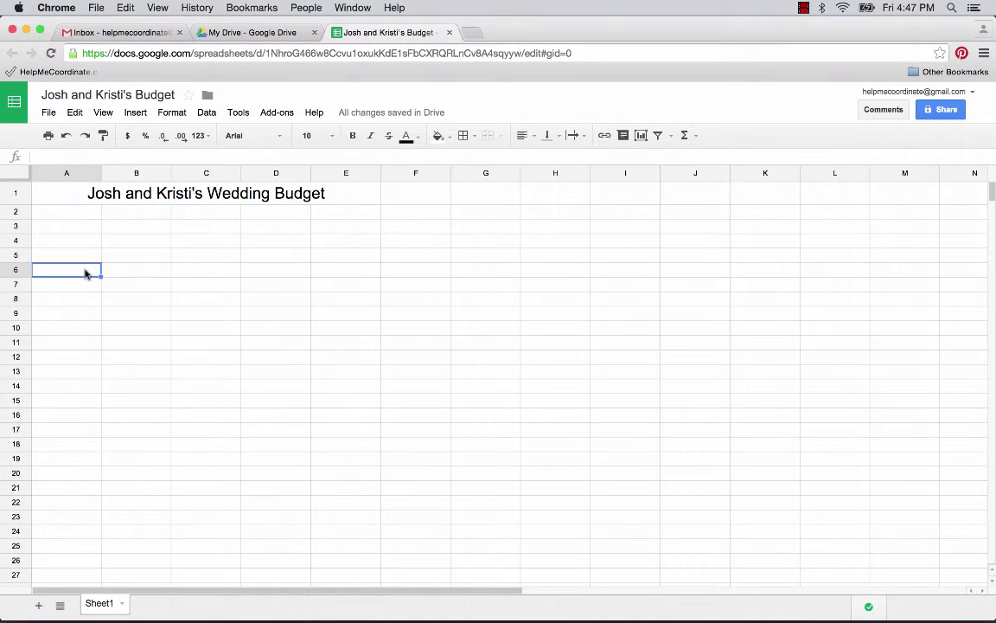
pyautogui.write('Purpose')
pyautogui.press('Tab')
pyautogui.write('Item')
pyautogui.press('Tab')
pyautogui.write('Projected Cost')
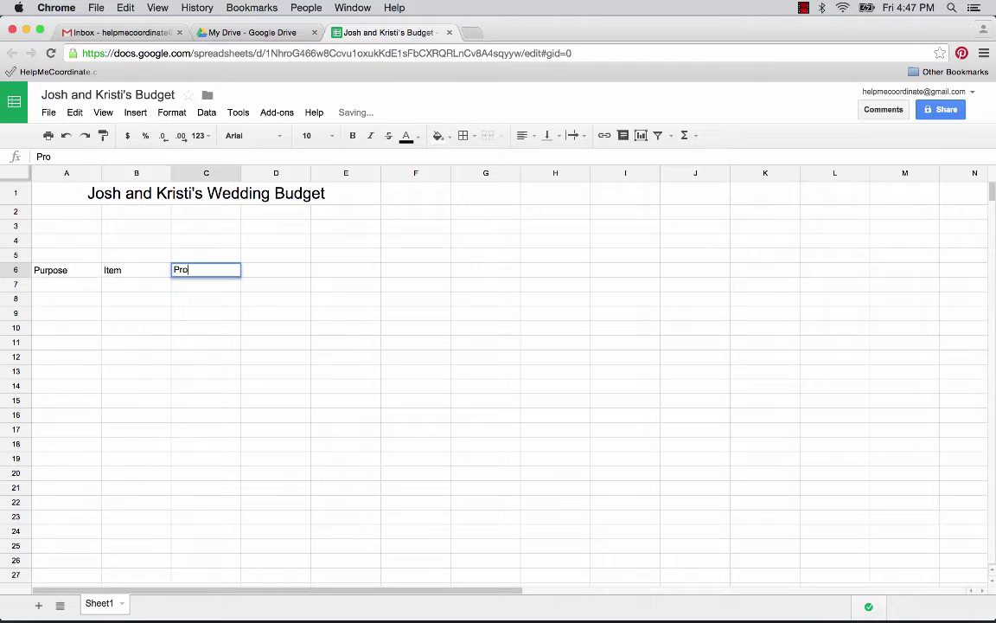
pyautogui.press('Tab')
pyautogui.write('Actual Co')
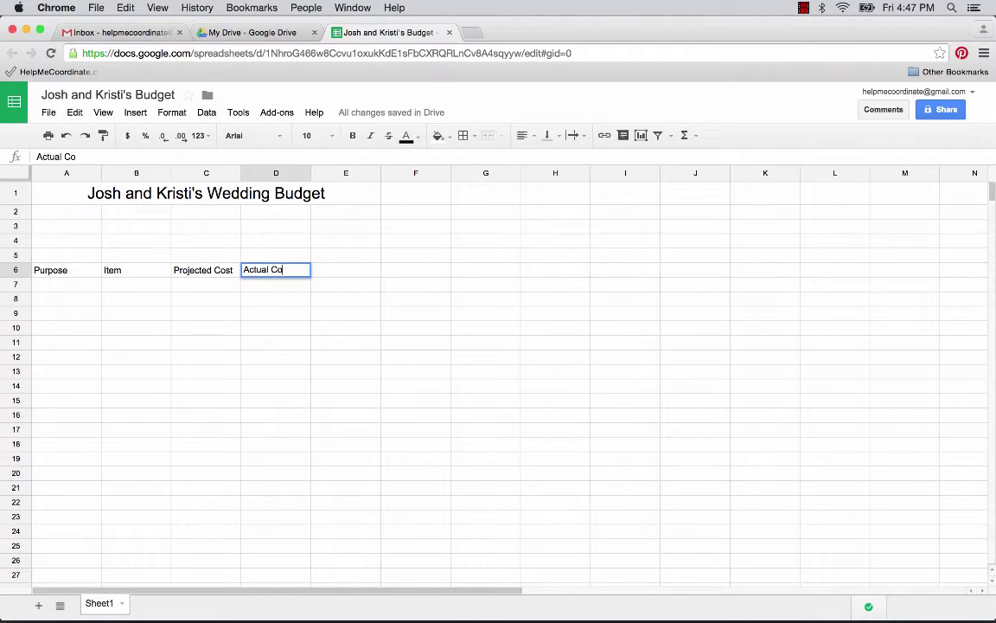
pyautogui.click(322, 278)
pyautogui.write('Additional Notes')
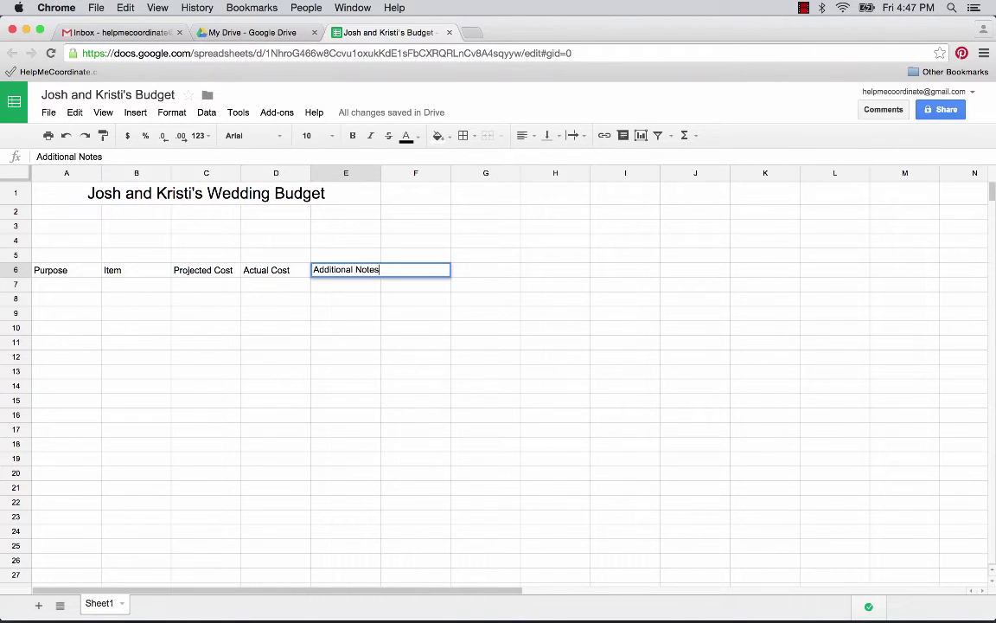
# Step: Widen columns A, B and E to give the Purpose, Item and Additional Notes entries more room
pyautogui.moveTo(102, 172); pyautogui.dragTo(145, 170)
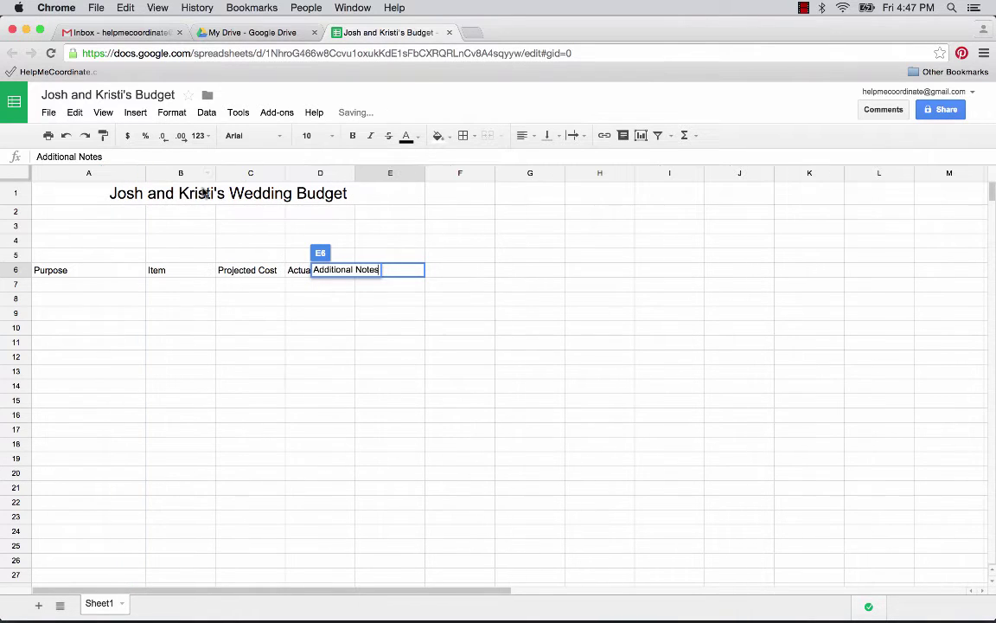
pyautogui.moveTo(215, 172); pyautogui.dragTo(250, 172)
pyautogui.click(451, 214)
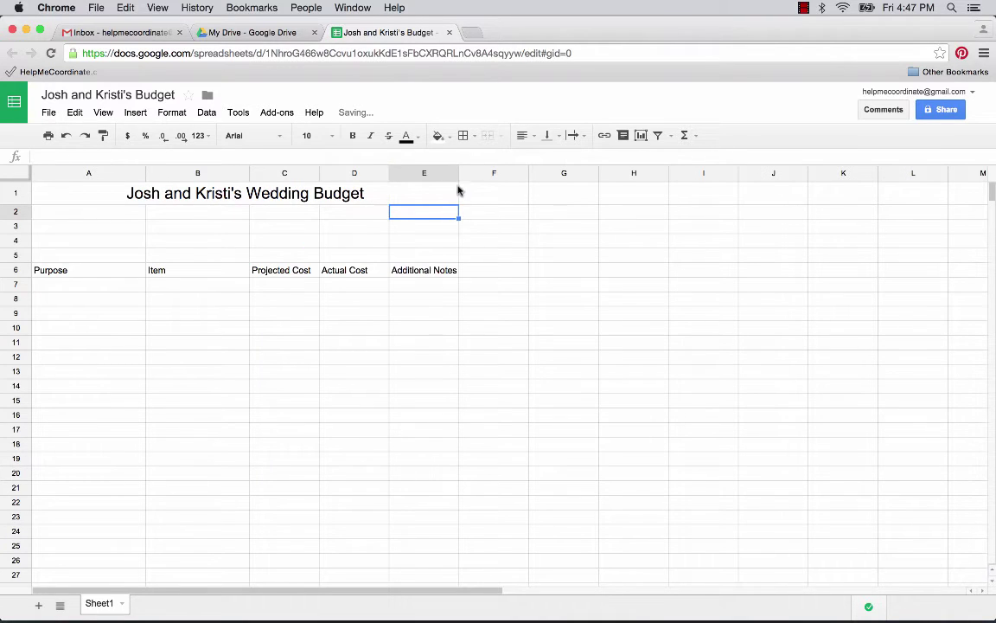
pyautogui.moveTo(458, 176); pyautogui.dragTo(523, 173)
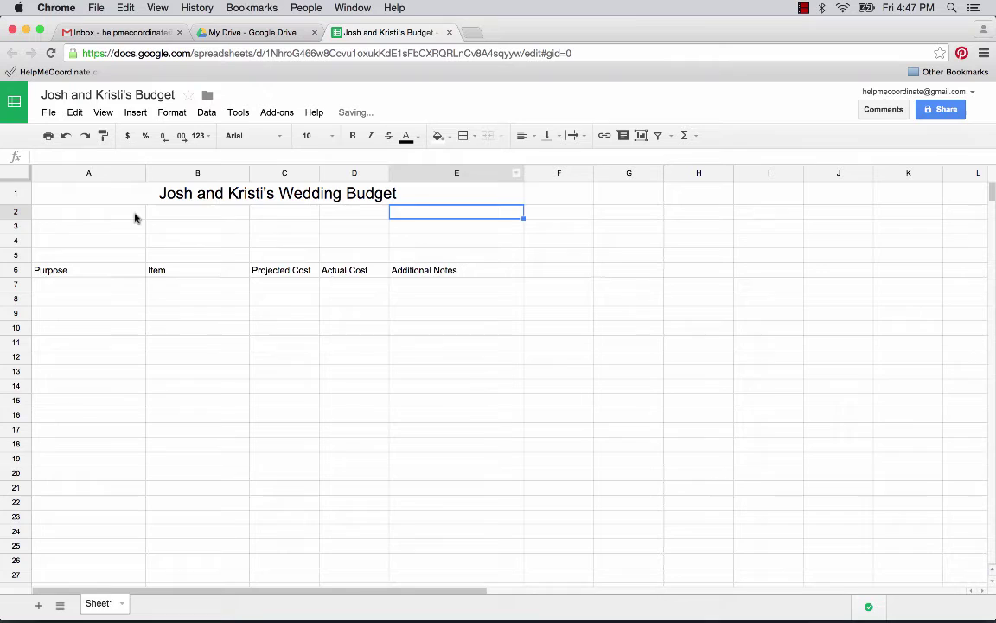
# Step: Fill the divider rows A2:E2 and A5:E5 with black
pyautogui.moveTo(134, 218); pyautogui.dragTo(394, 214)
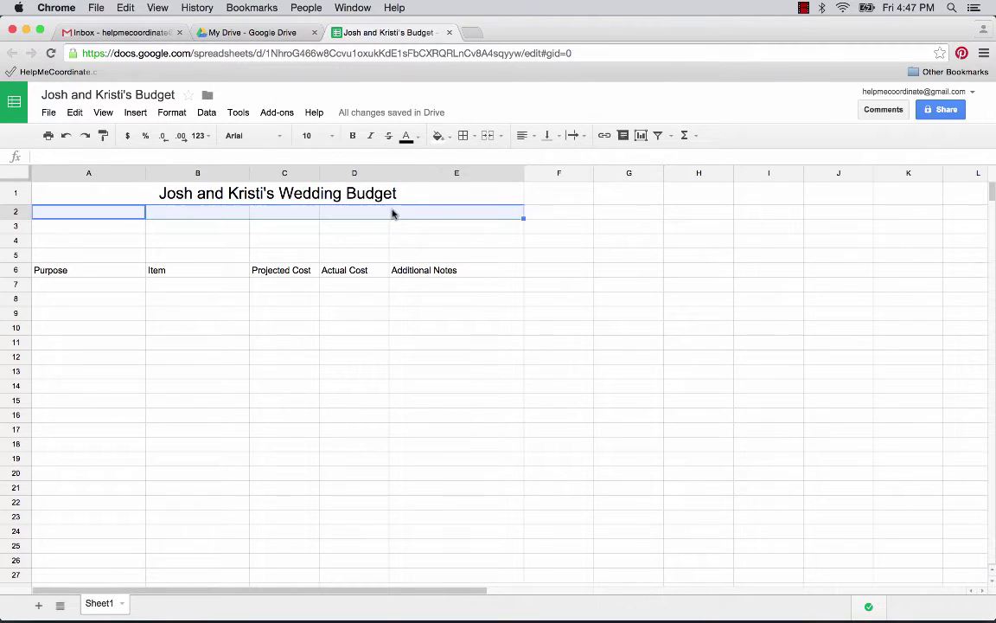
pyautogui.click(448, 138)
pyautogui.click(402, 172)
pyautogui.click(119, 259)
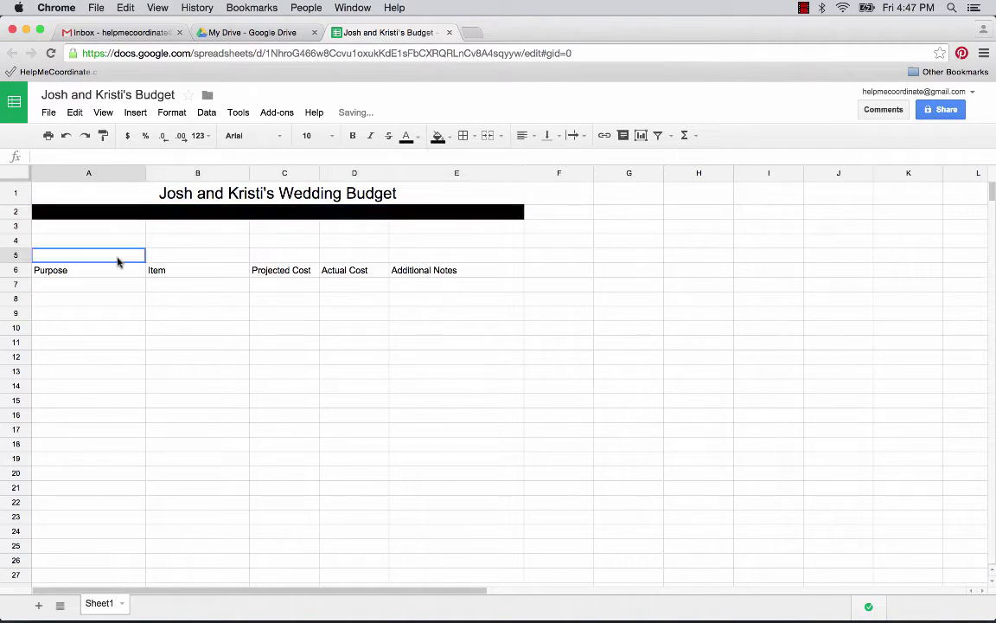
pyautogui.moveTo(118, 262); pyautogui.dragTo(413, 252)
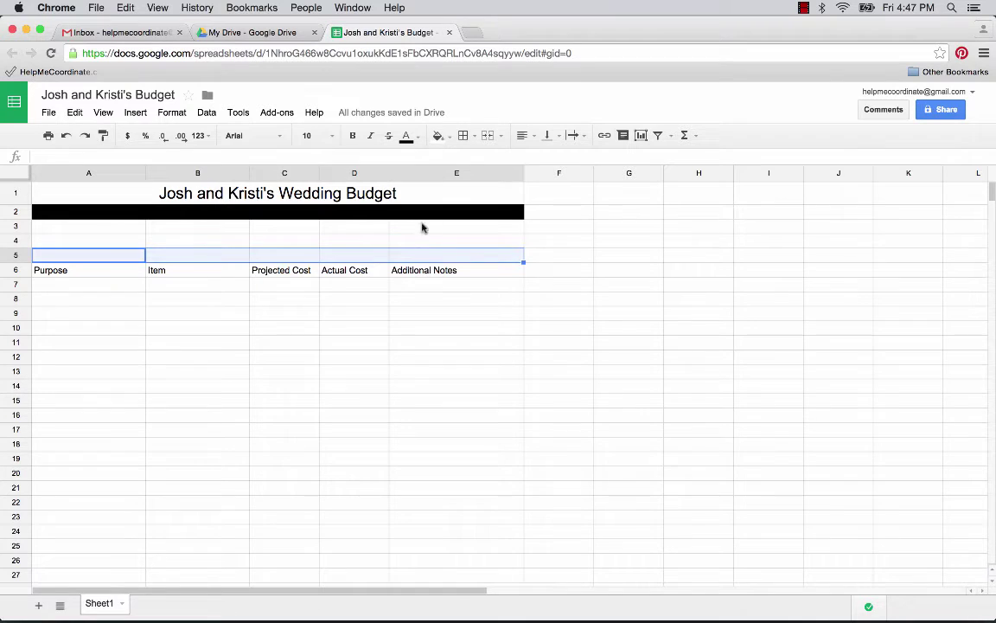
pyautogui.click(448, 141)
pyautogui.click(402, 175)
# Step: Enter "Total Projected Cost" in C3 and "Total Actual Cost" in D3
pyautogui.click(291, 229)
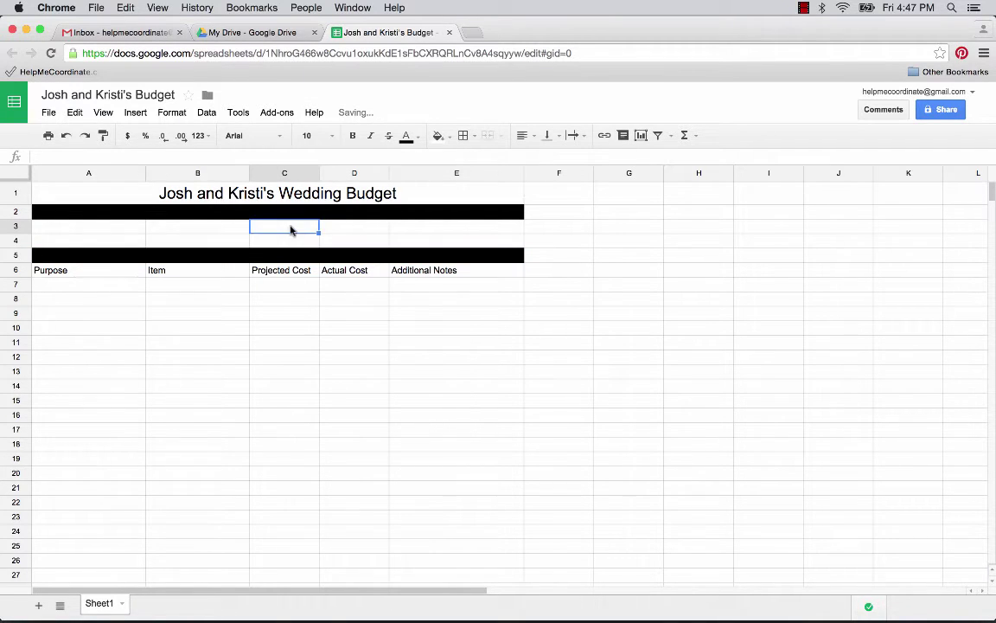
pyautogui.write('Total Projected Cost')
pyautogui.press('Tab')
pyautogui.write('T')
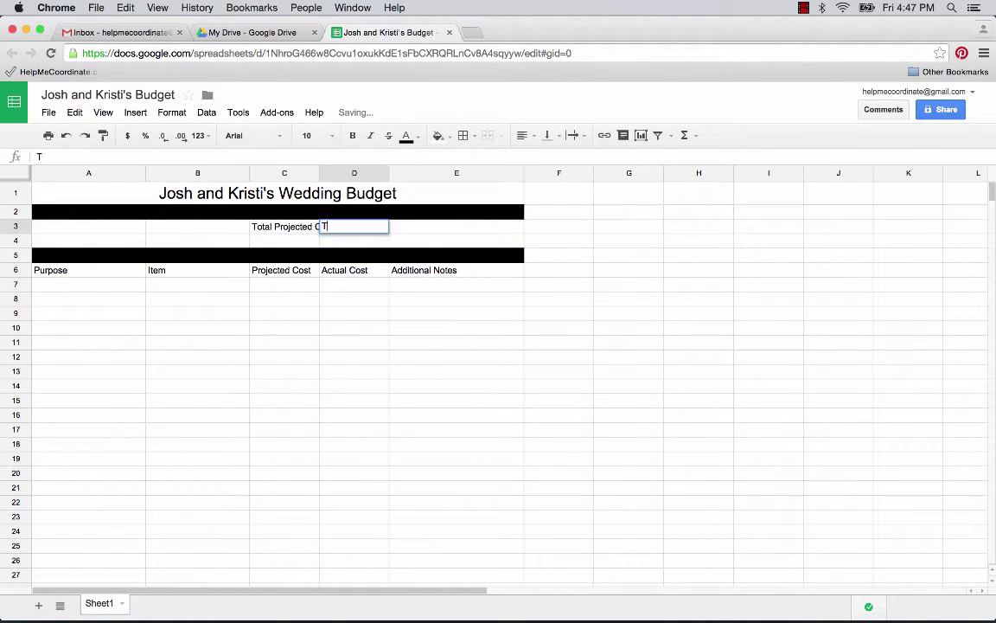
pyautogui.write('otal Actual Cost')
pyautogui.click(332, 317)
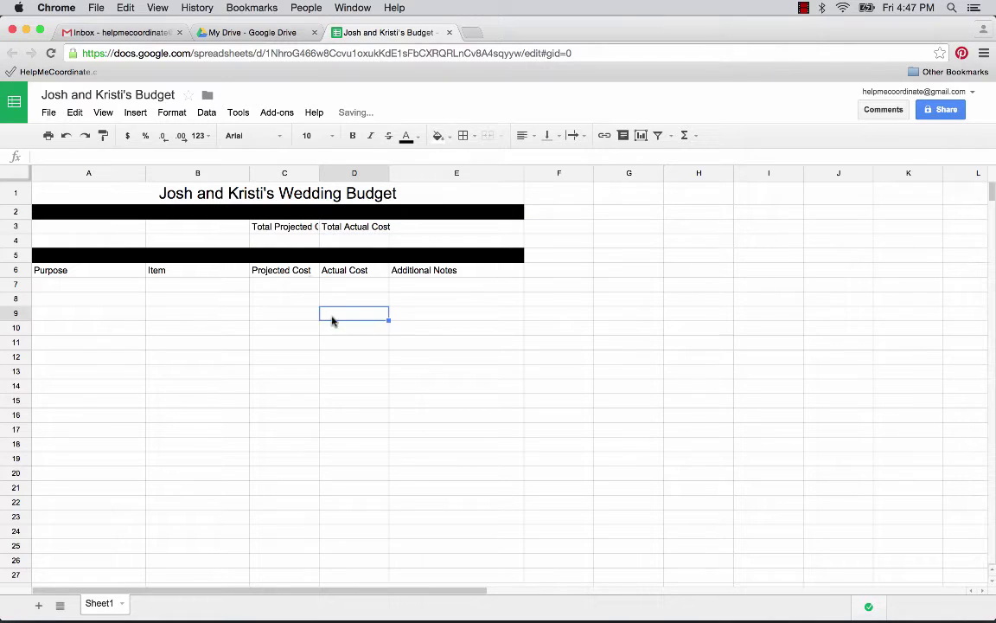
# Step: Turn on text wrapping for the total cost labels in C3 and D3
pyautogui.click(291, 229)
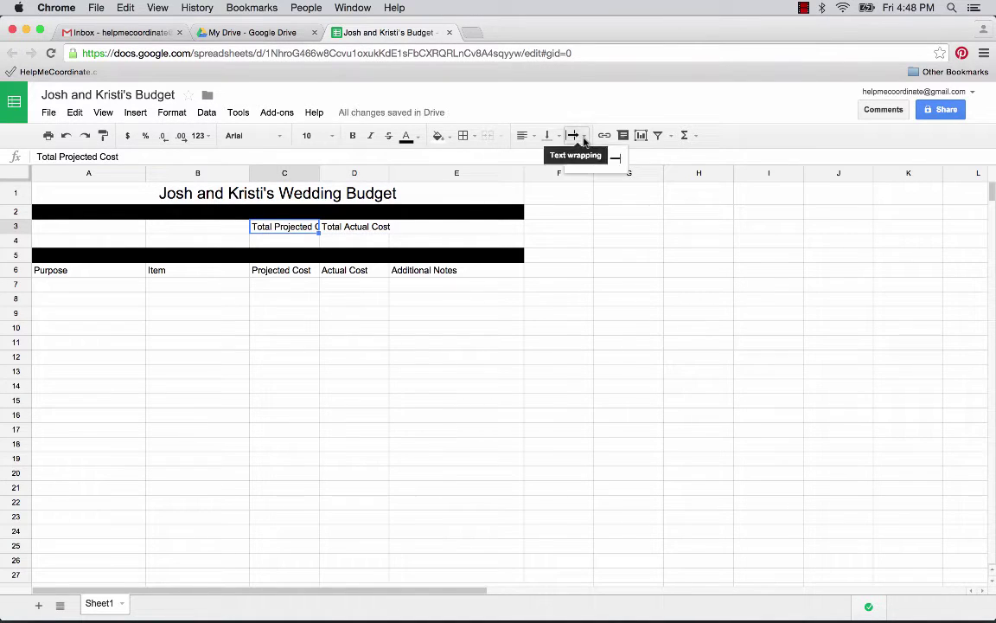
pyautogui.click(589, 159)
pyautogui.click(366, 235)
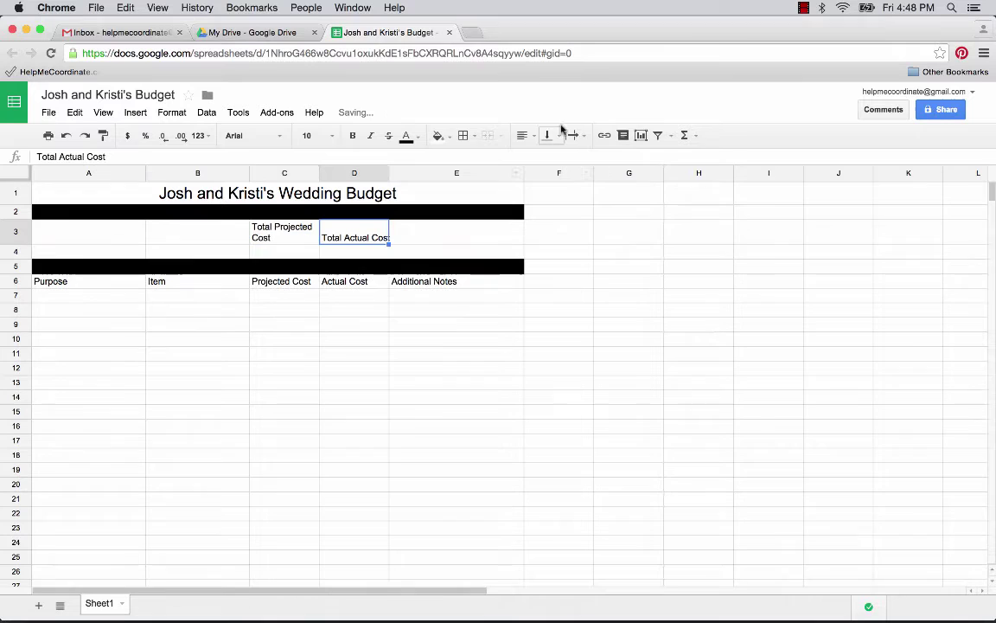
pyautogui.click(575, 135)
pyautogui.click(591, 159)
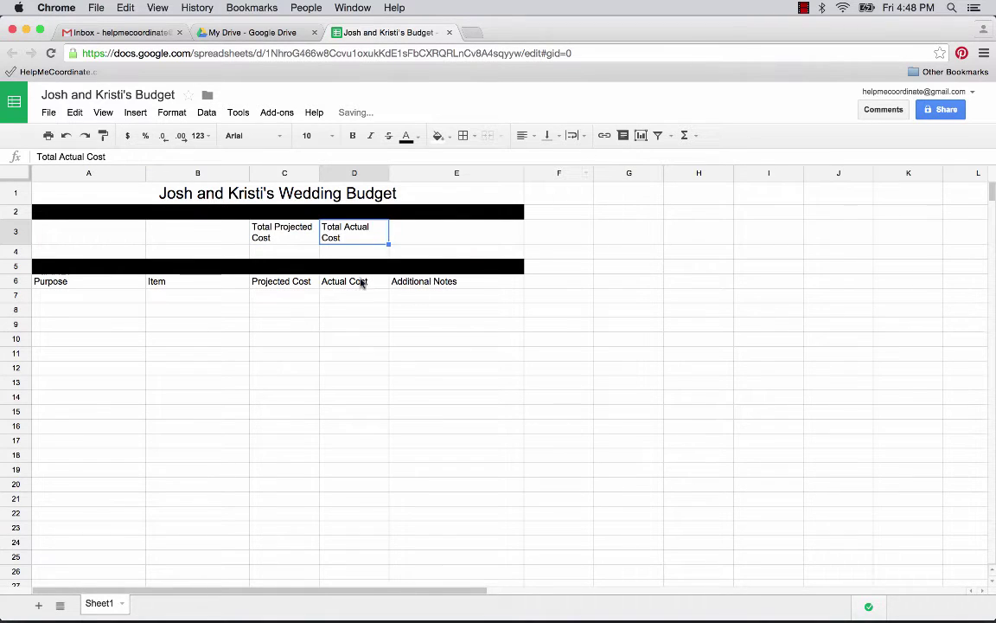
# Step: Apply all borders to the budget table A6:E25 and to the totals block C3:D4
pyautogui.moveTo(103, 284); pyautogui.dragTo(448, 563)
pyautogui.click(474, 137)
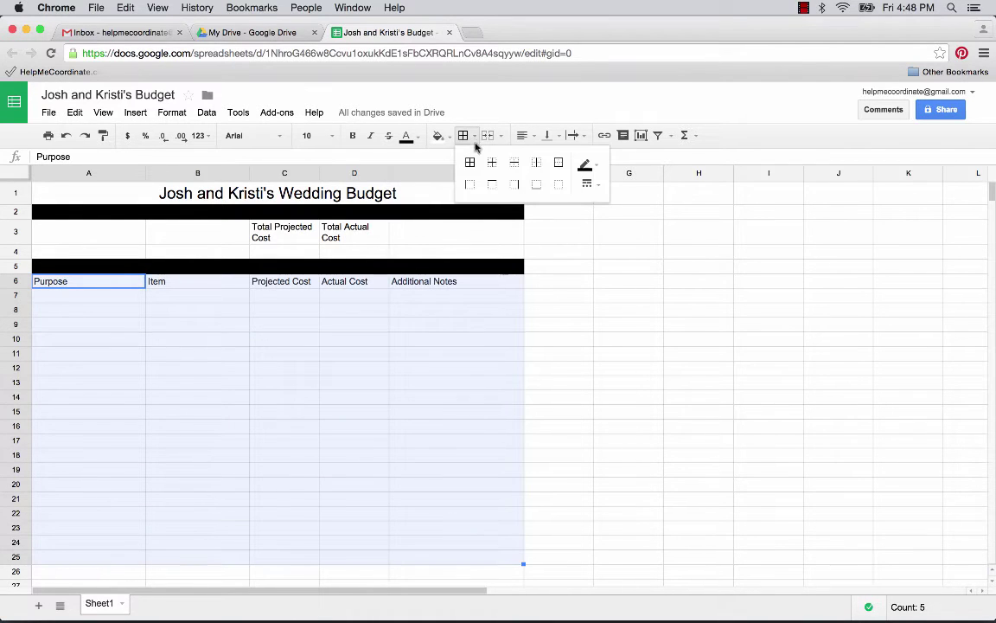
pyautogui.click(470, 163)
pyautogui.click(277, 232)
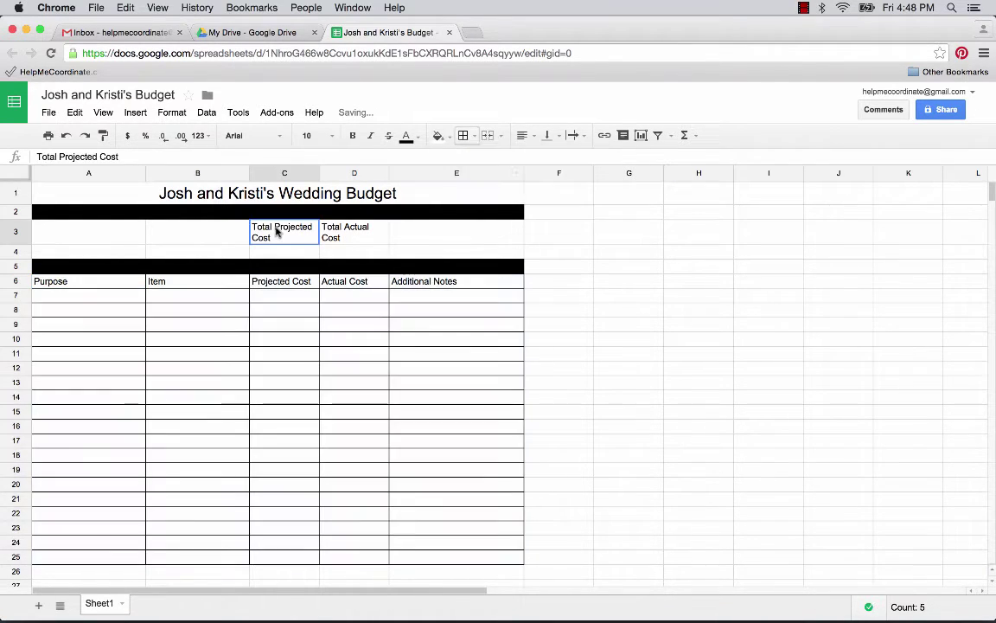
pyautogui.moveTo(277, 231); pyautogui.dragTo(345, 250)
pyautogui.click(474, 137)
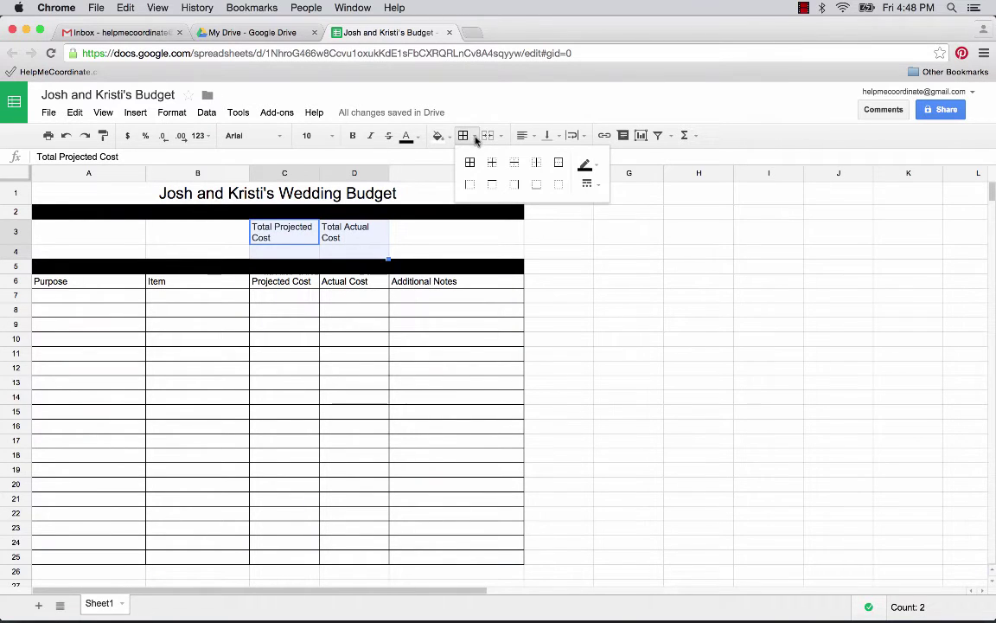
pyautogui.click(470, 163)
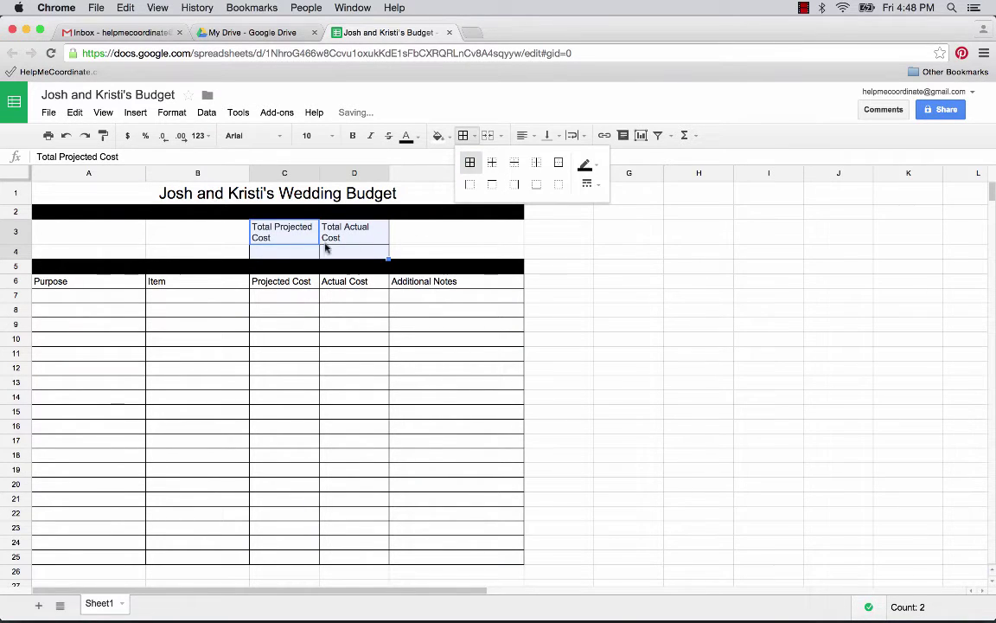
# Step: Bold the table headers in A6:E6 and the total cost labels in C3:D3
pyautogui.moveTo(128, 285); pyautogui.dragTo(396, 283)
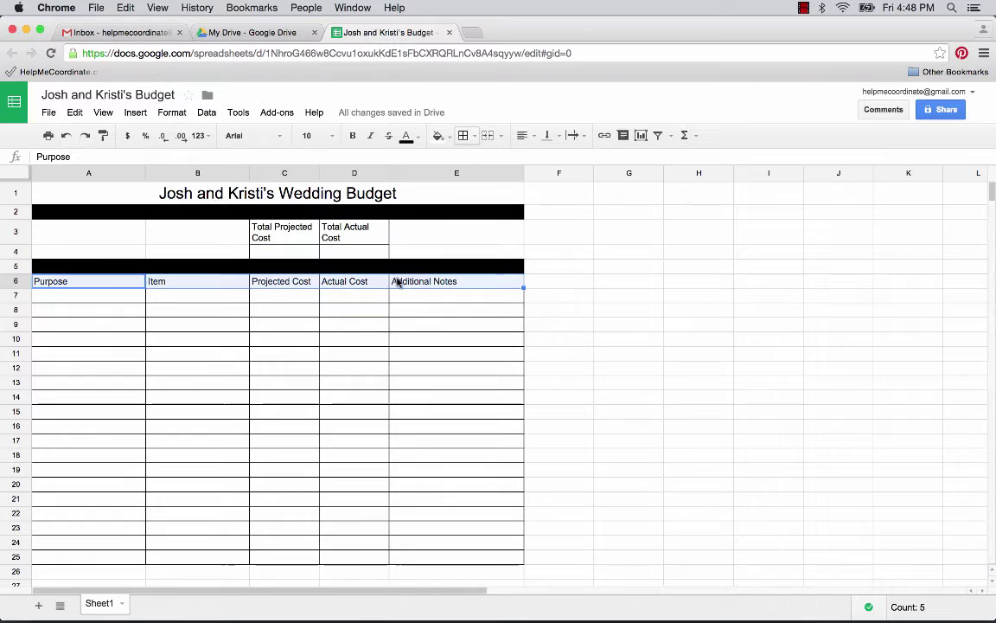
pyautogui.click(352, 135)
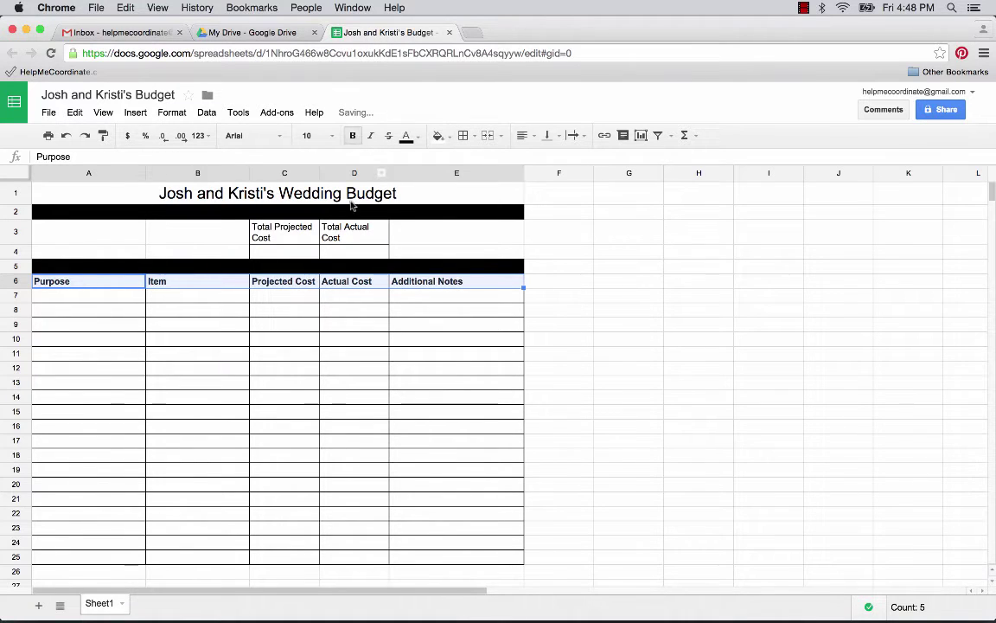
pyautogui.click(311, 235)
pyautogui.moveTo(311, 235); pyautogui.dragTo(355, 233)
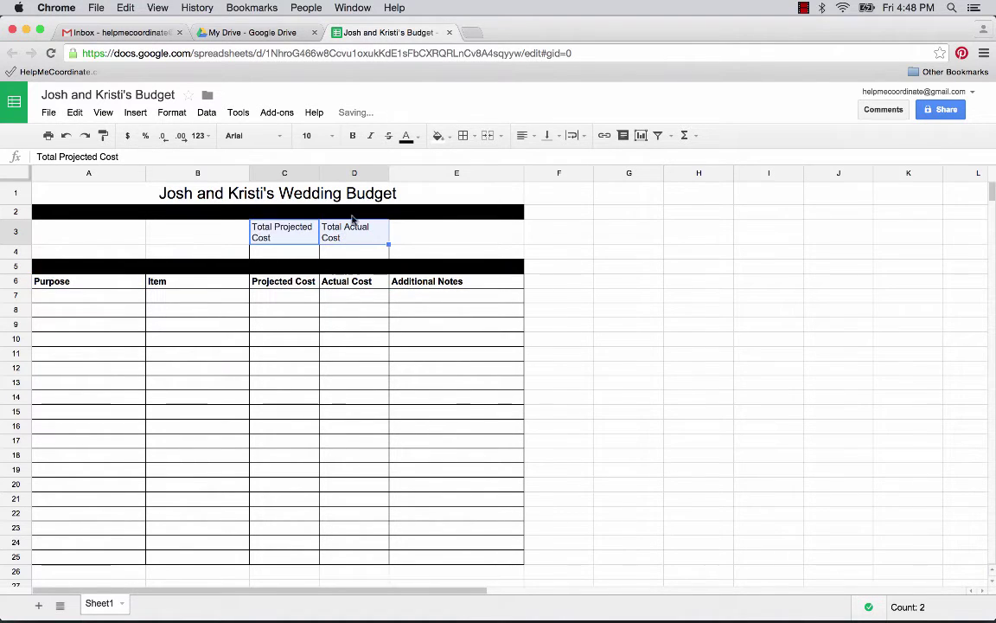
pyautogui.click(352, 134)
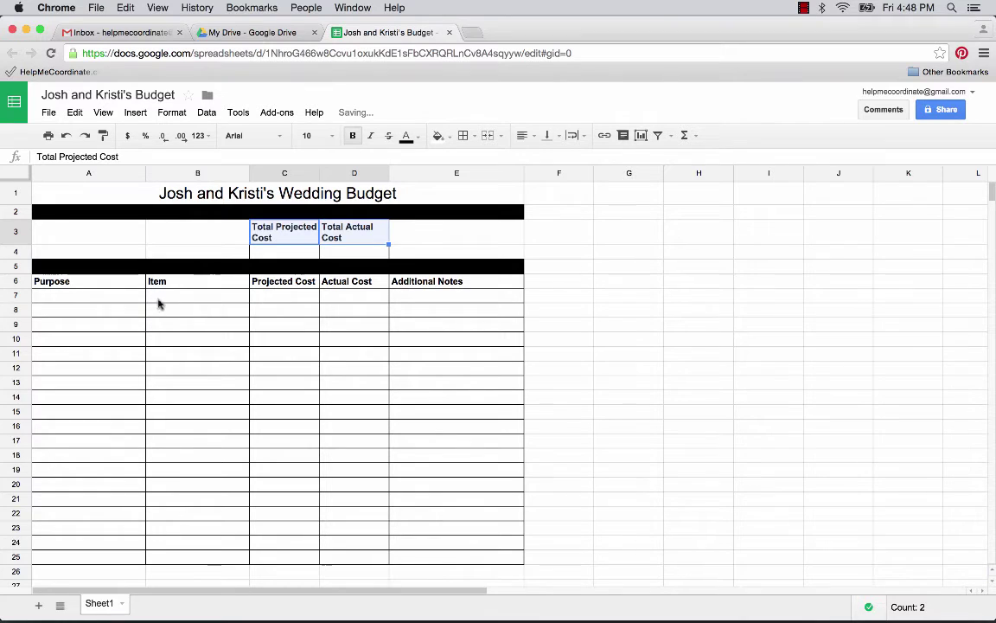
# Step: Format the projected and actual cost cells C7:D25 as Currency
pyautogui.click(291, 254)
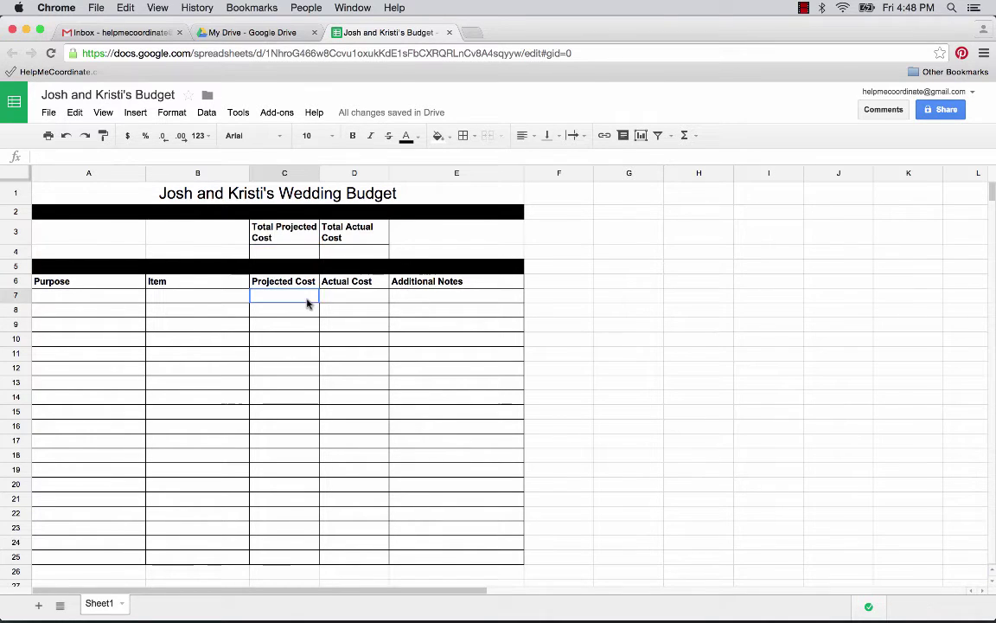
pyautogui.moveTo(307, 301); pyautogui.dragTo(338, 556)
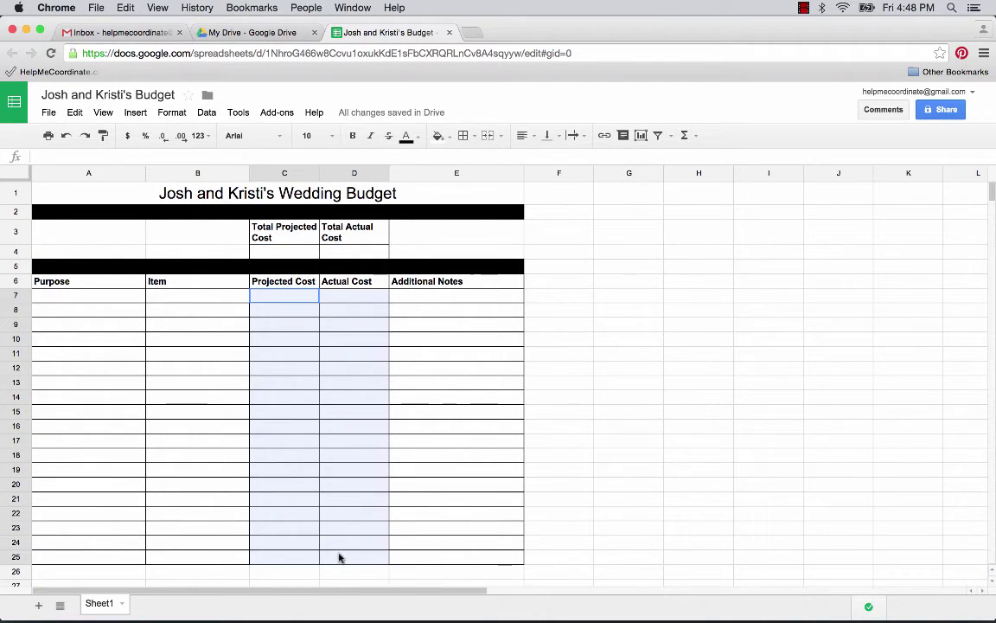
pyautogui.click(204, 136)
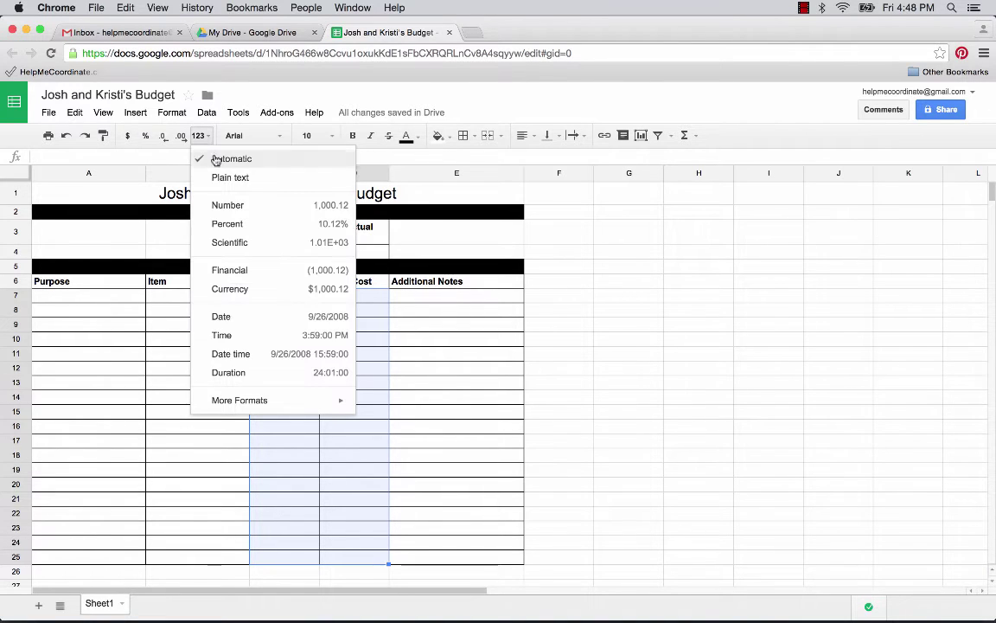
pyautogui.click(280, 290)
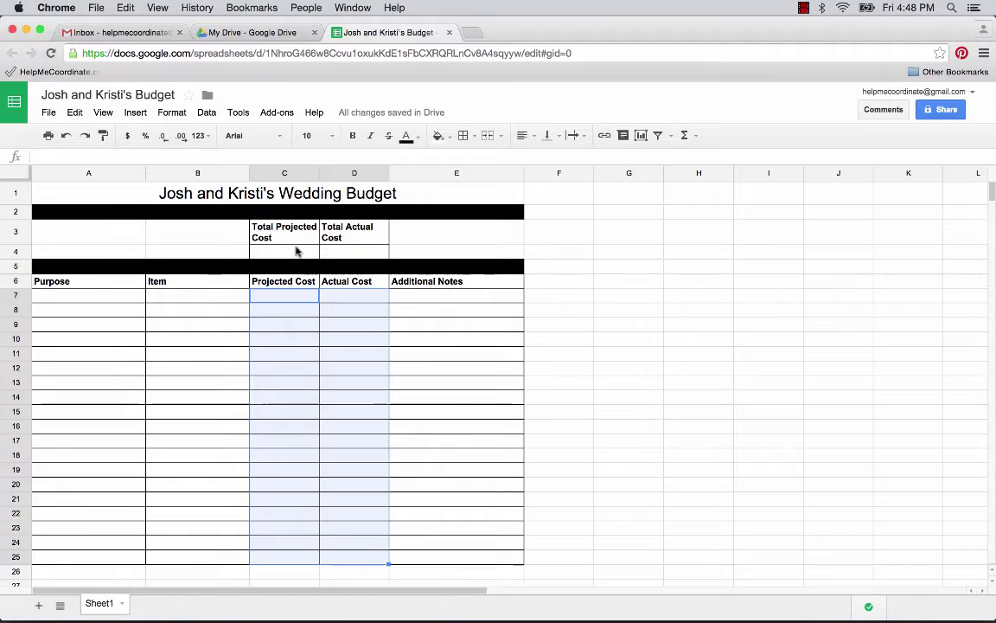
# Step: Enter the formula =SUM(C7:C25) in C4 to total the projected costs
pyautogui.click(298, 251)
pyautogui.click(698, 138)
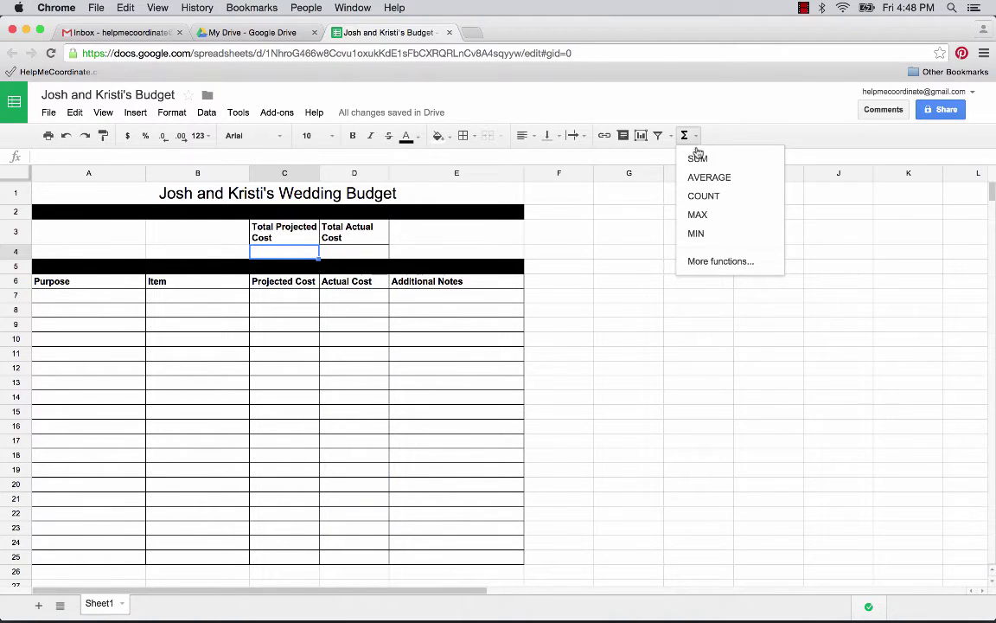
pyautogui.click(711, 163)
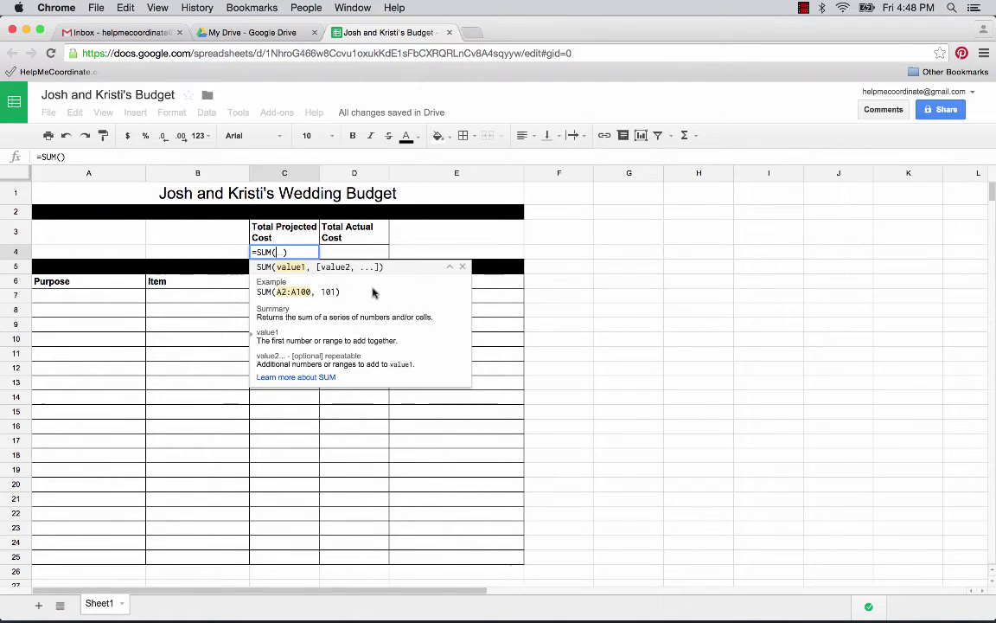
pyautogui.write('C7:C')
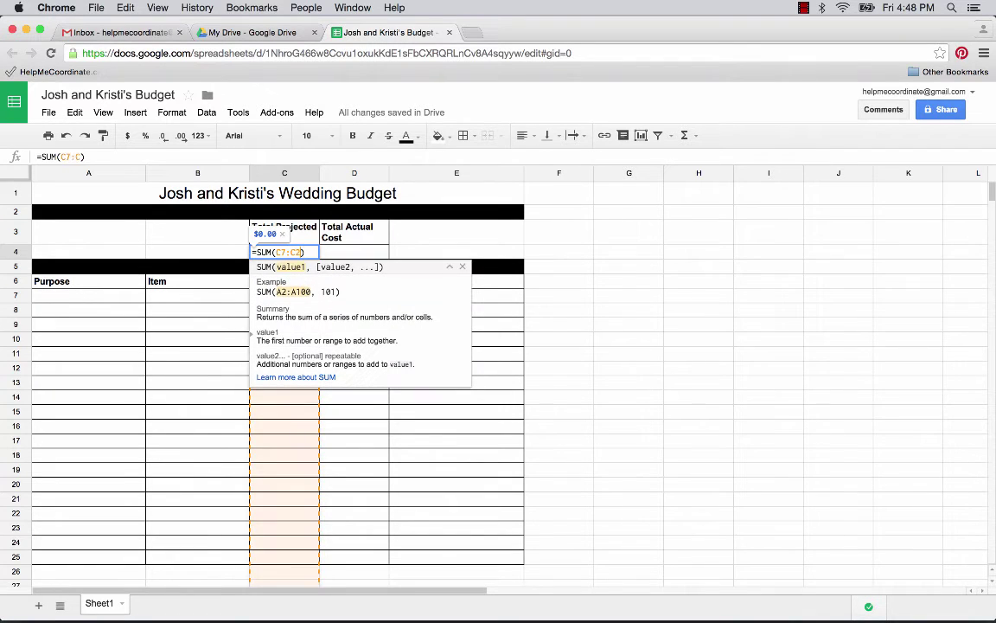
pyautogui.write('25')
pyautogui.press('Return')
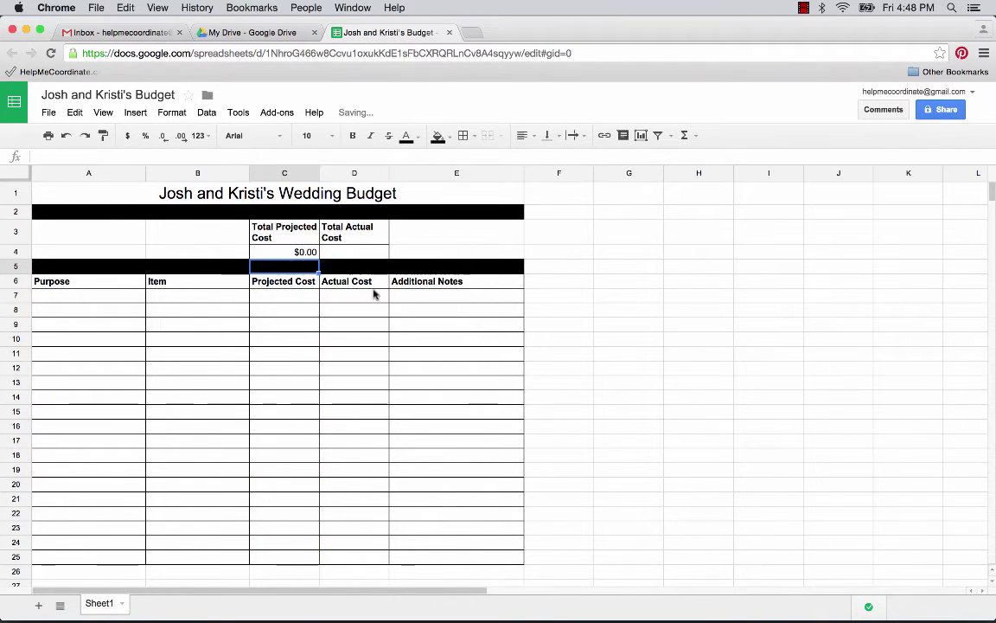
# Step: Enter the formula =SUM(D7:D25) in D4 to total the actual costs
pyautogui.click(360, 253)
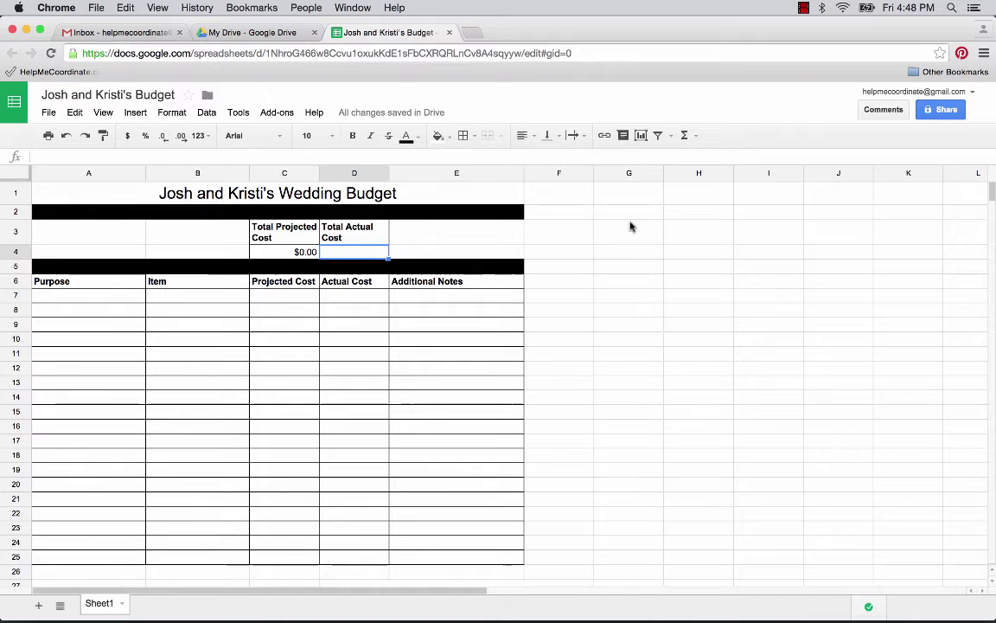
pyautogui.click(690, 136)
pyautogui.click(697, 158)
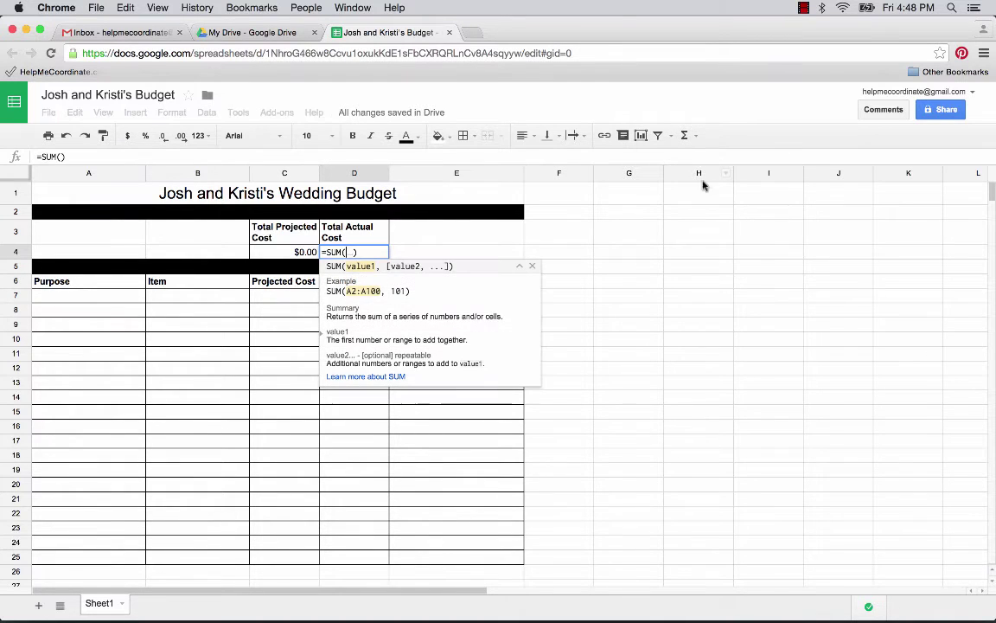
pyautogui.write('D7:D')
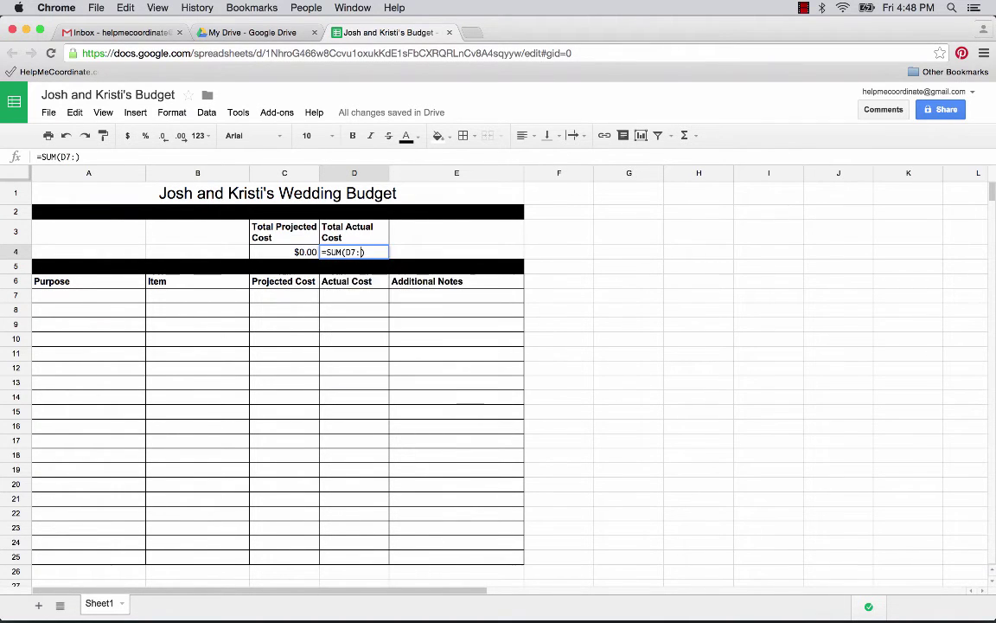
pyautogui.write('25')
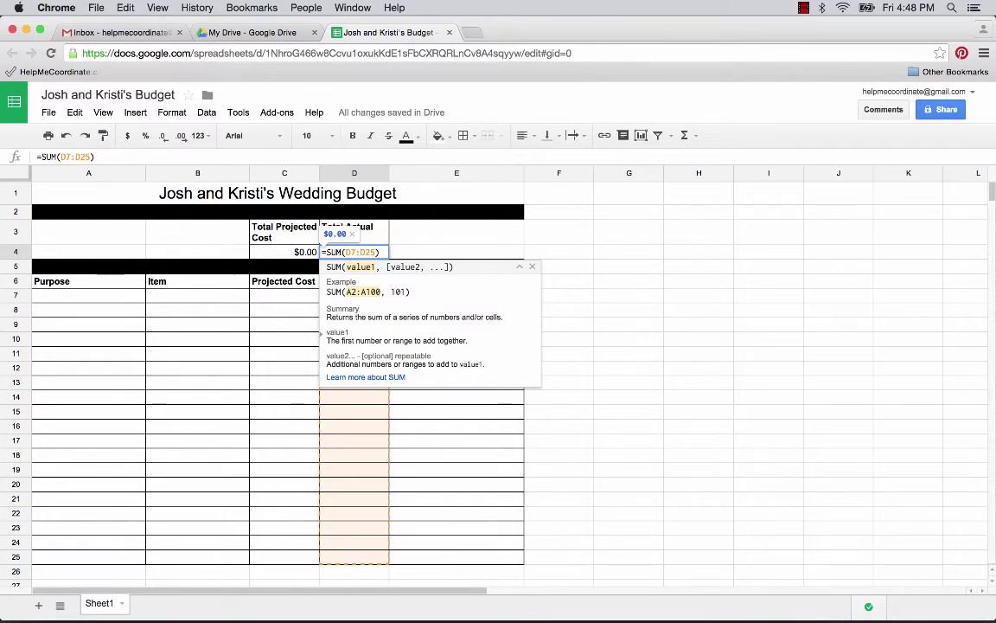
pyautogui.press('Return')
# Step: Enter the purposes "Rehearsal" in A7, "Wedding Prep" in A11, "Ceremony" in A16 and "Reception" in A21
pyautogui.click(117, 295)
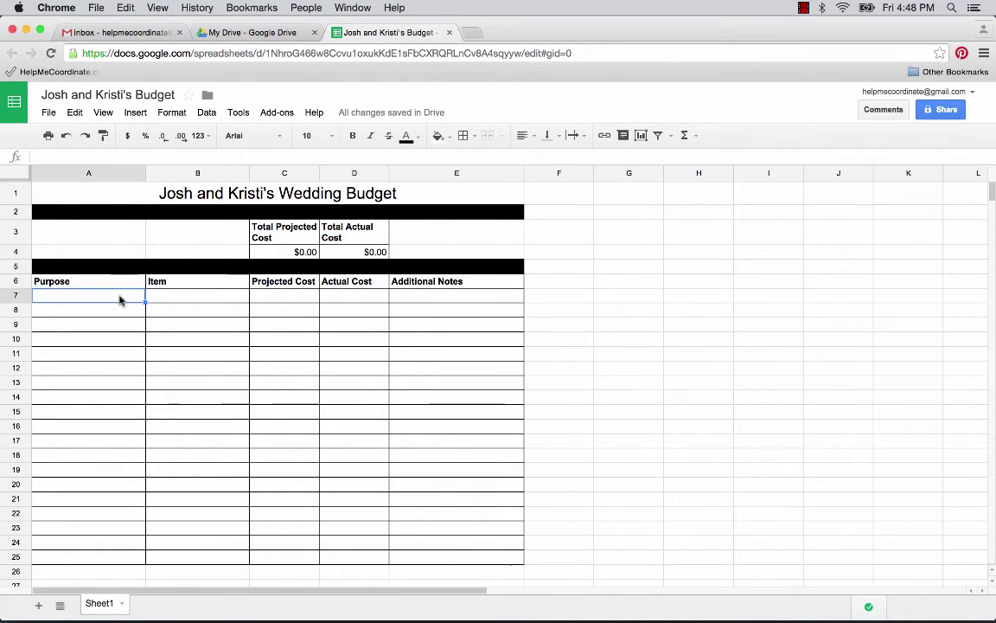
pyautogui.write('Rehearsal')
pyautogui.click(62, 354)
pyautogui.write('Wedding Prep')
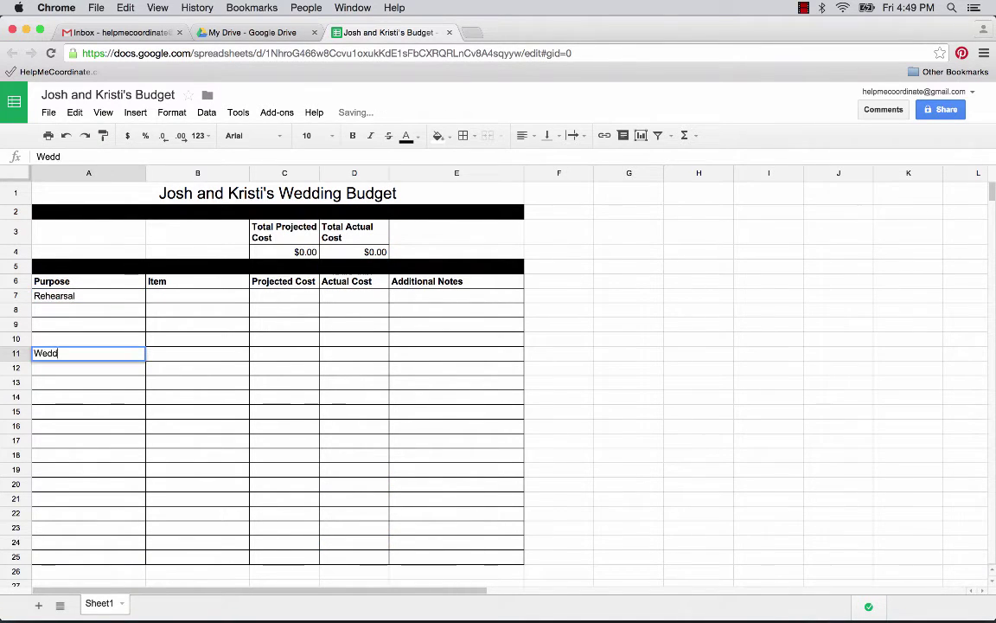
pyautogui.click(67, 427)
pyautogui.write('Ceremony')
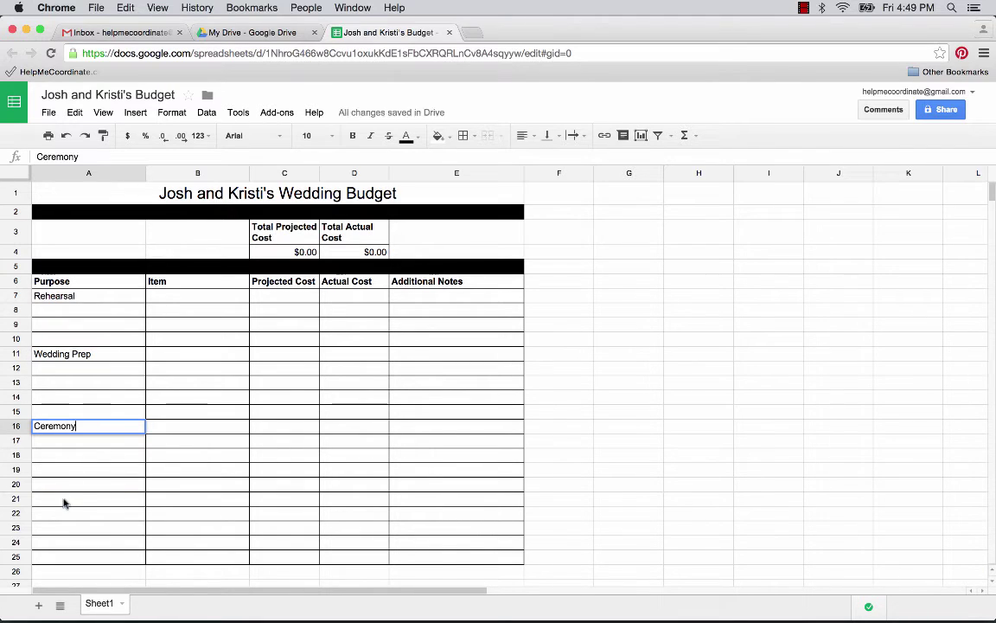
pyautogui.click(65, 500)
pyautogui.write('Reception')
# Step: Add "Sound Equipment" as a Reception item in row 21 with projected cost 250 and actual cost 278
pyautogui.click(211, 501)
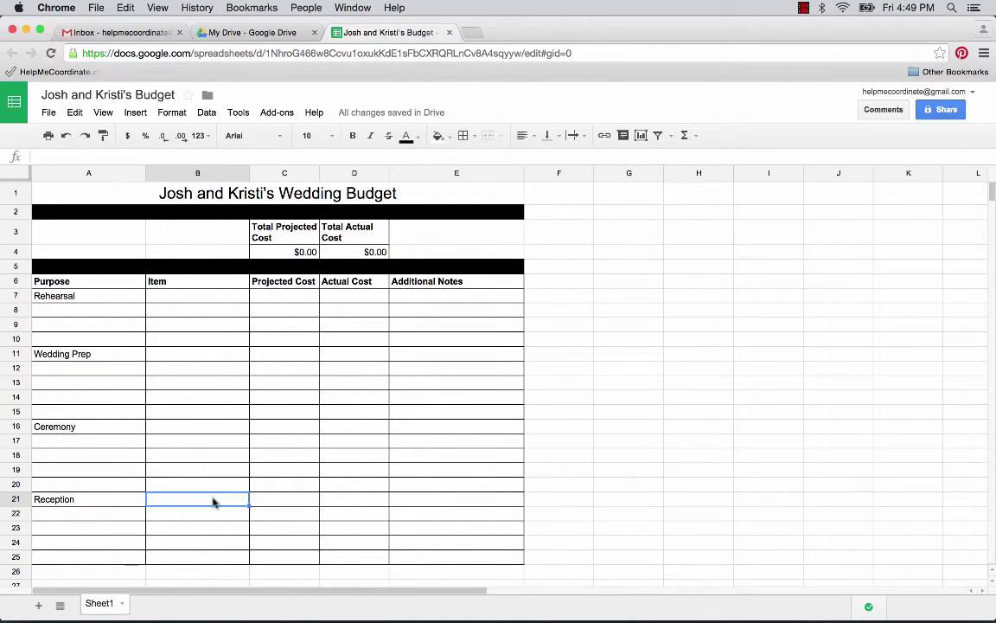
pyautogui.write('Sound Equipment')
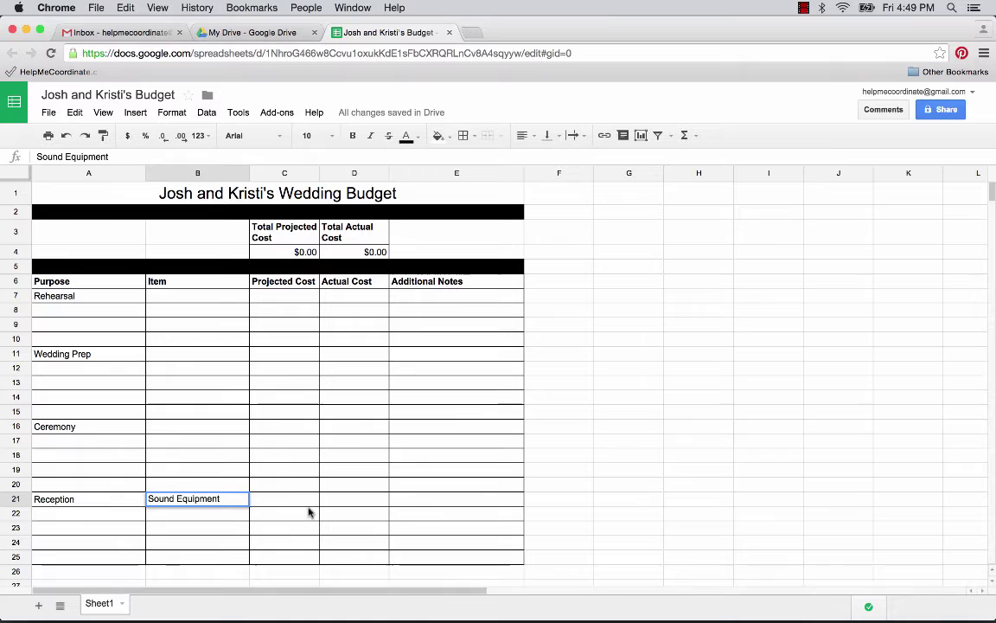
pyautogui.click(298, 503)
pyautogui.write('250.')
pyautogui.click(365, 499)
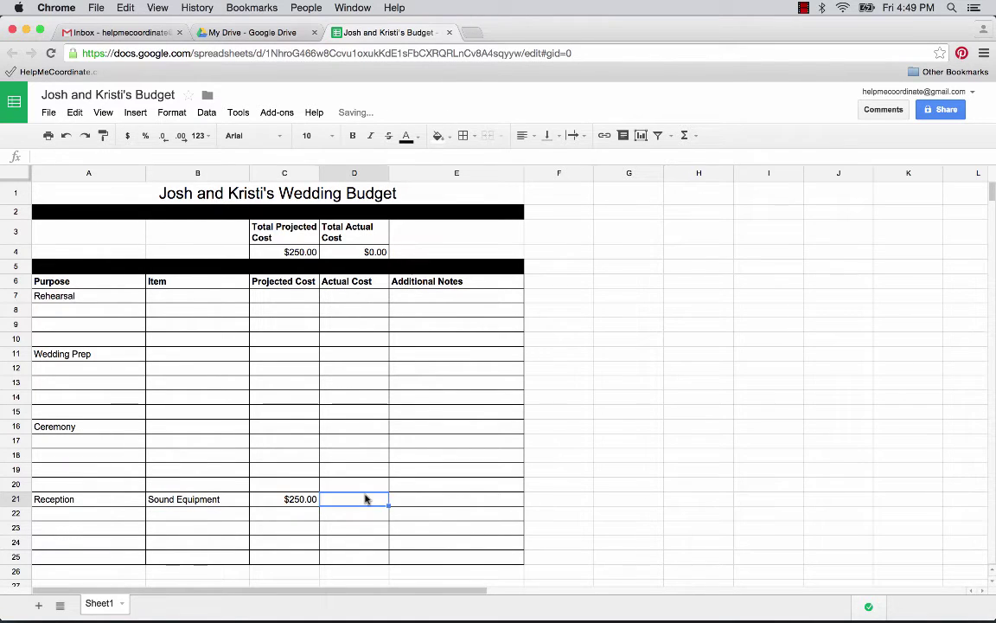
pyautogui.write('278.')
# Step: Add "Champagne" in row 22 with projected cost 159, actual cost 140 and the note "Pick up the day before the wedding"
pyautogui.click(230, 518)
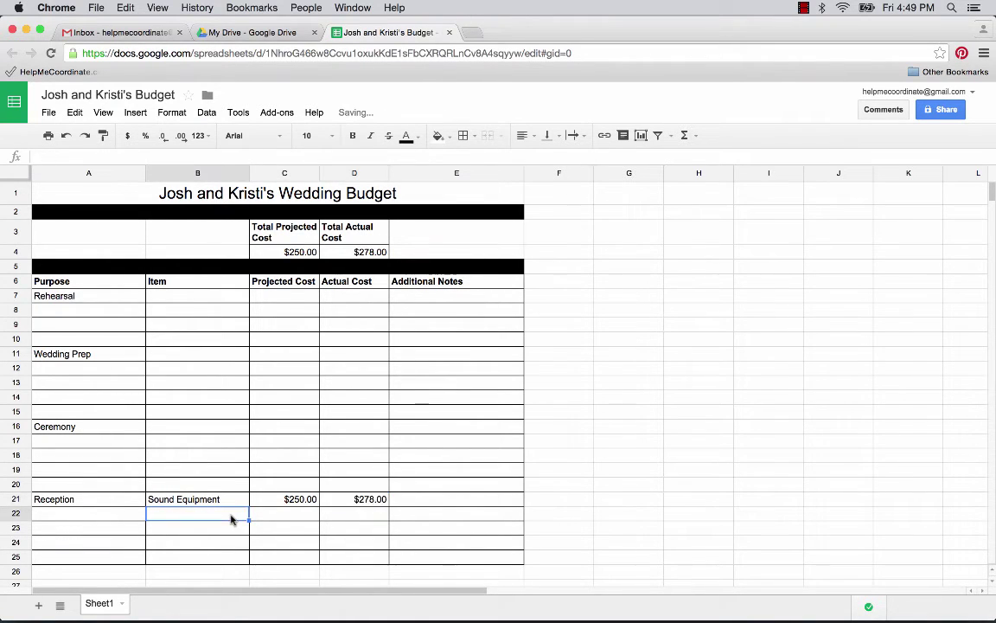
pyautogui.write('Champagne')
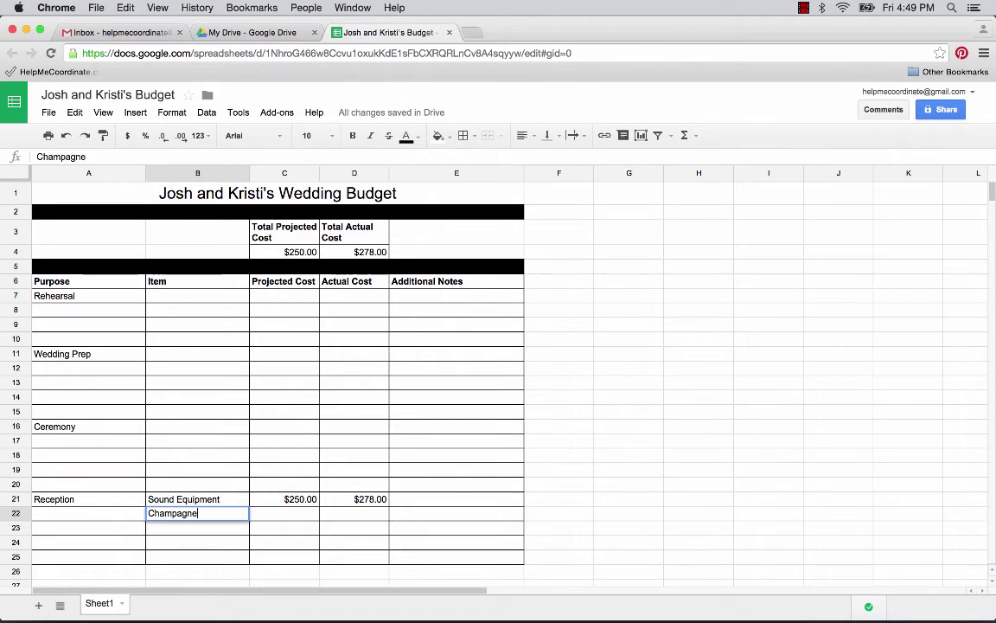
pyautogui.click(285, 517)
pyautogui.write('159.')
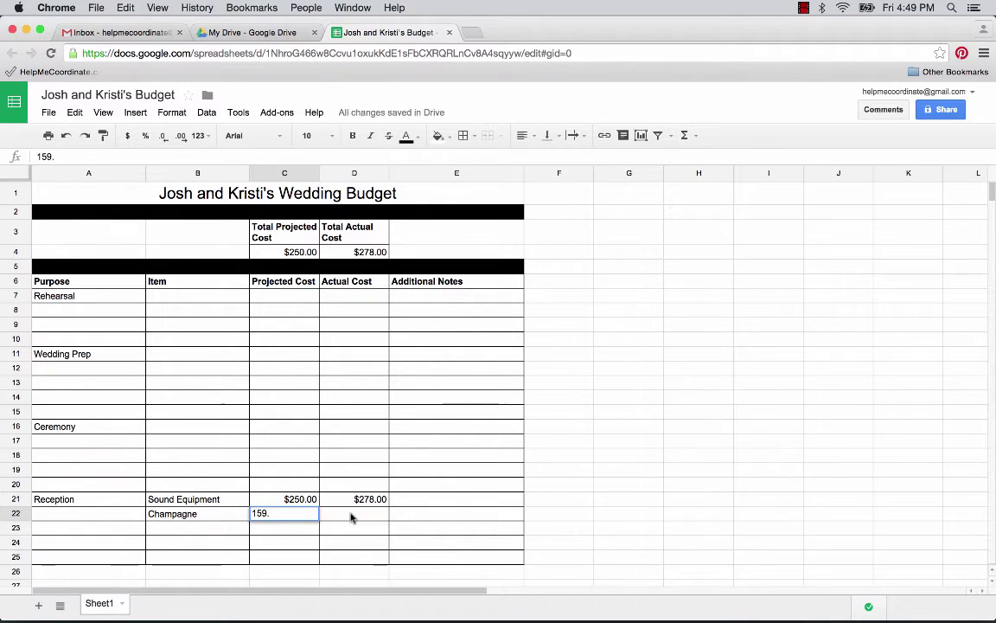
pyautogui.click(349, 516)
pyautogui.write('140.')
pyautogui.click(438, 518)
pyautogui.write('Pick up ')
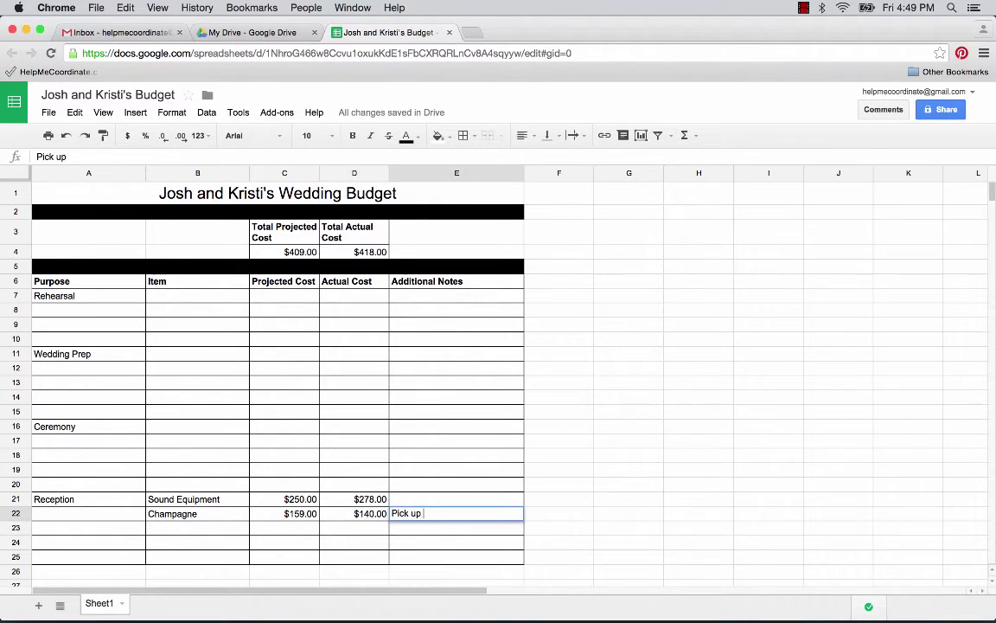
pyautogui.write('the day before the wedding')
pyautogui.press('Return')
# Step: Turn on text wrapping for the Champagne note in E22
pyautogui.click(511, 515)
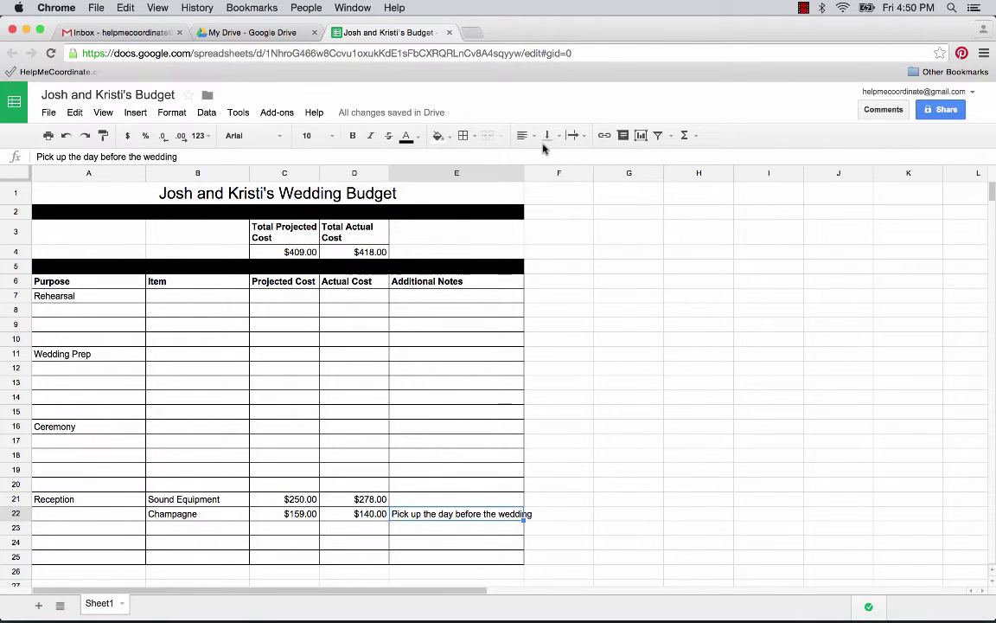
pyautogui.click(577, 137)
pyautogui.click(589, 156)
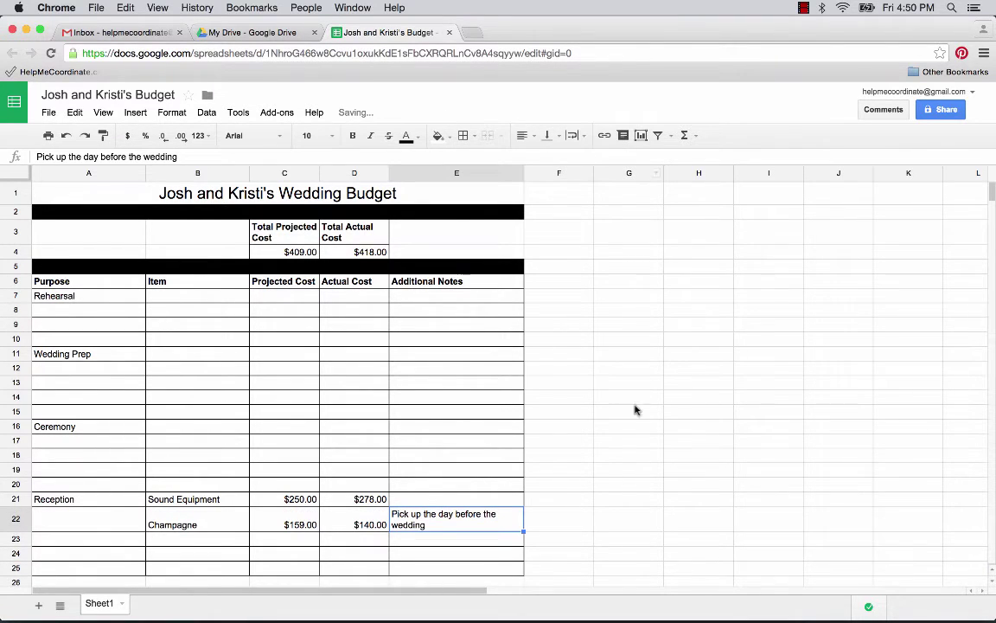
pyautogui.click(632, 459)
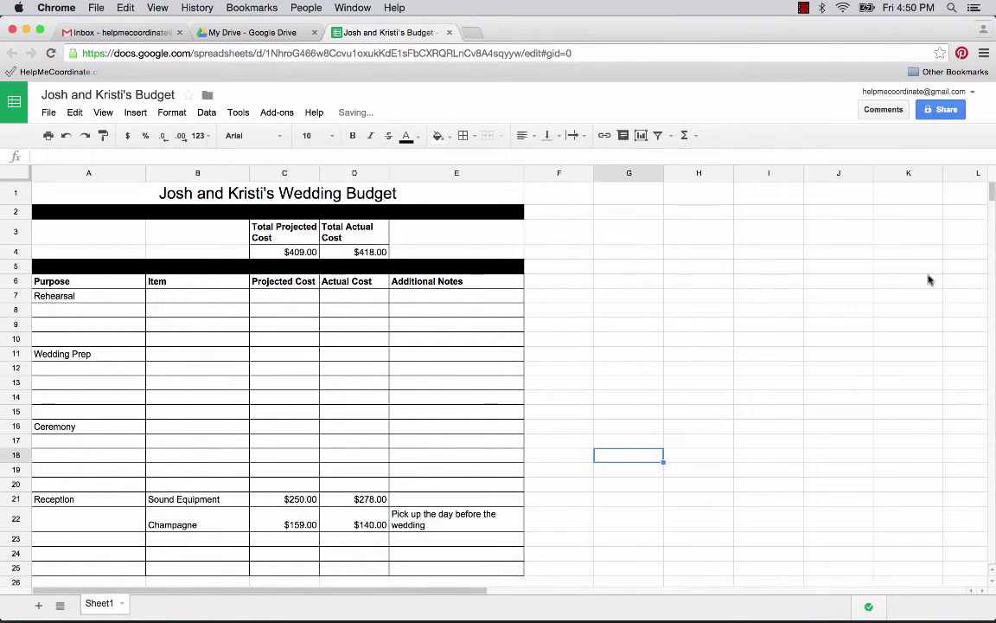
# Step: Open the spreadsheet's sharing settings, view the permission choices for invited people, and get a shareable link
pyautogui.click(945, 110)
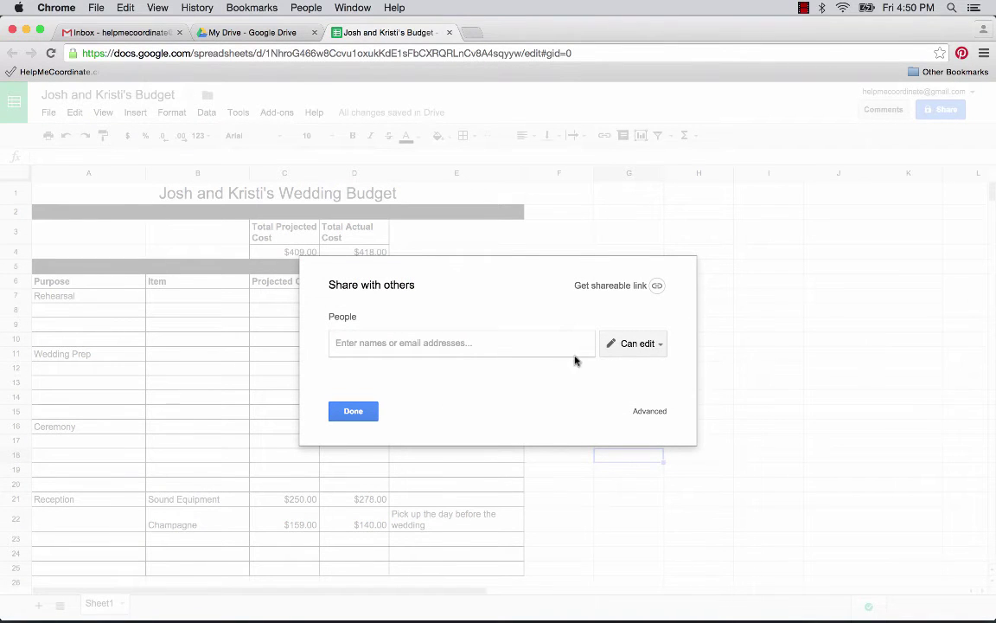
pyautogui.click(653, 354)
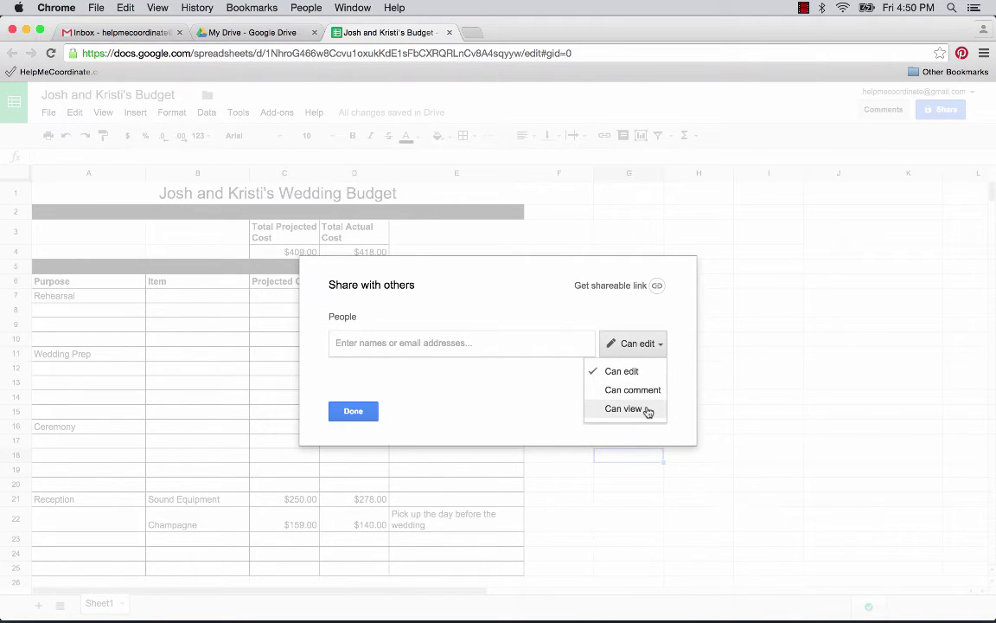
pyautogui.click(656, 287)
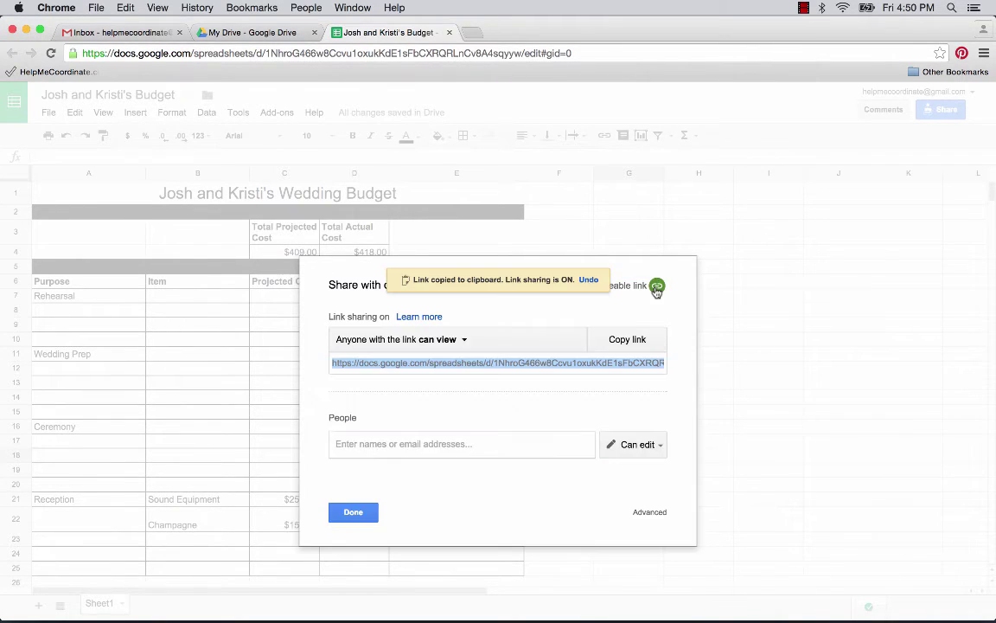
# Step: Change the link sharing access to let anyone with the link edit, save it, select the spreadsheet link and finish sharing
pyautogui.click(466, 346)
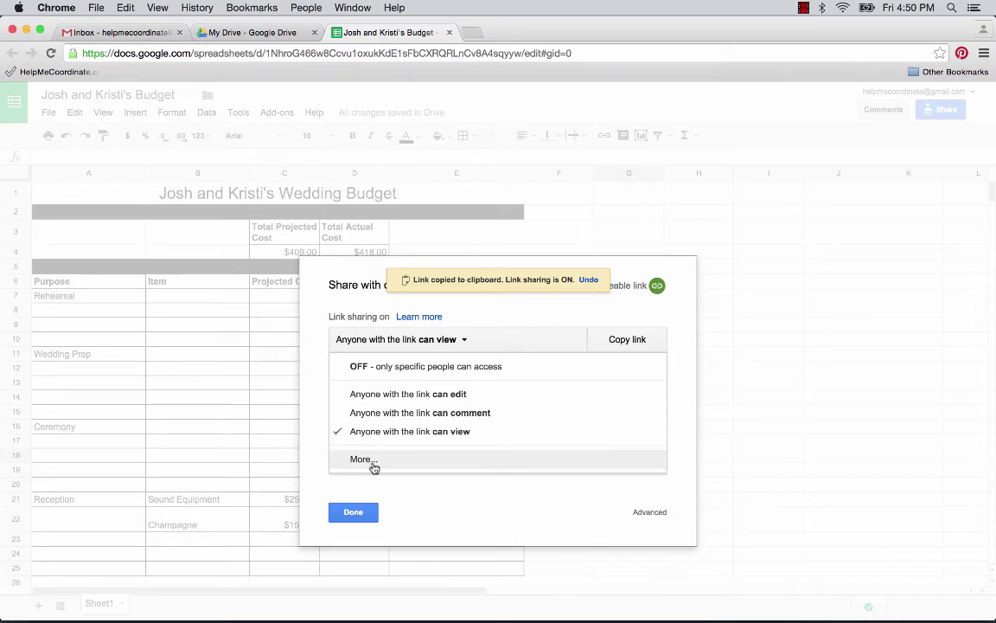
pyautogui.click(373, 466)
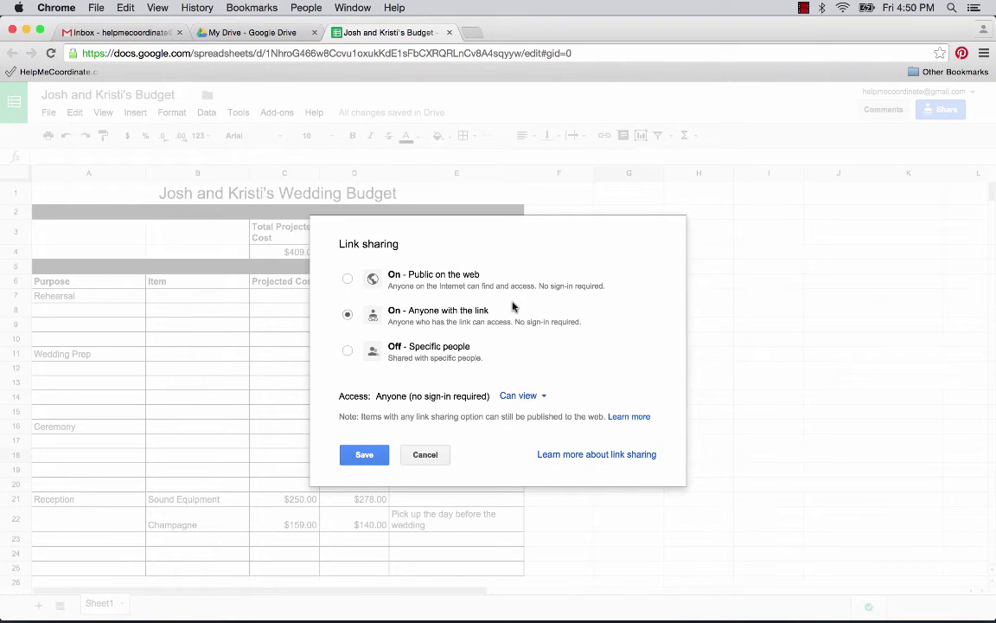
pyautogui.click(544, 397)
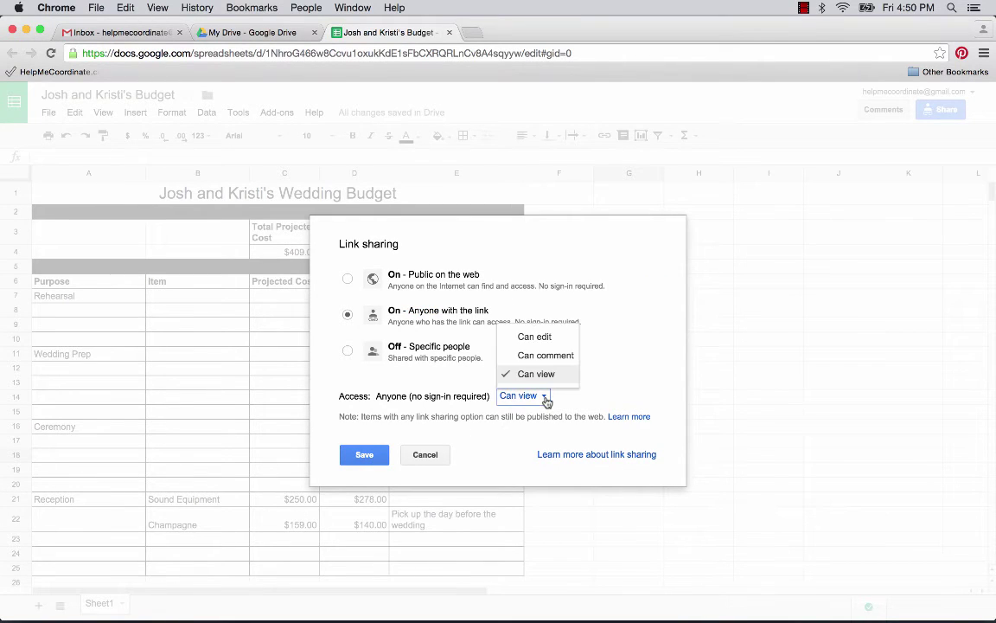
pyautogui.click(559, 341)
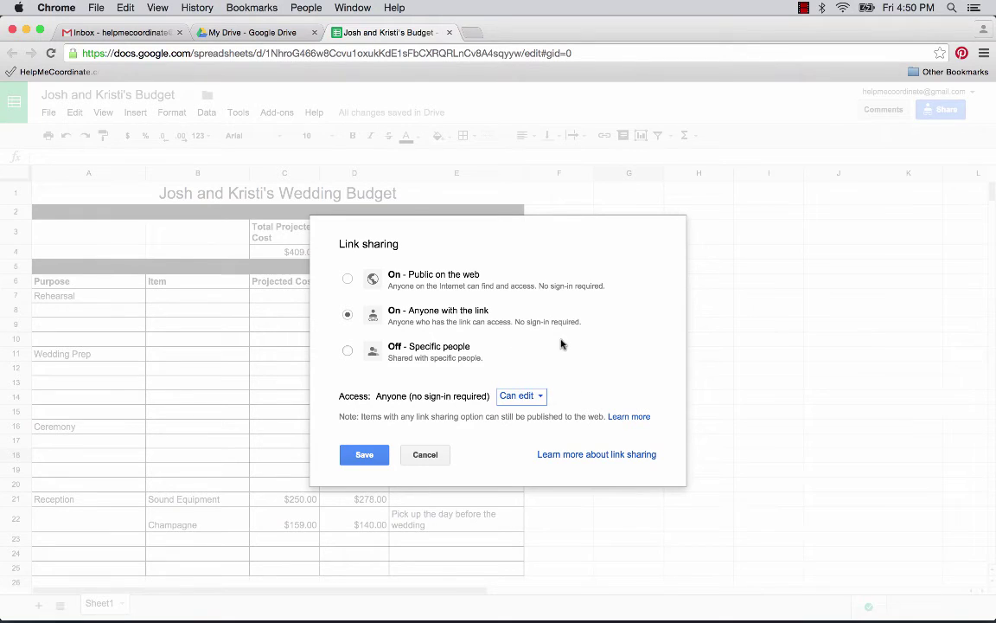
pyautogui.click(372, 452)
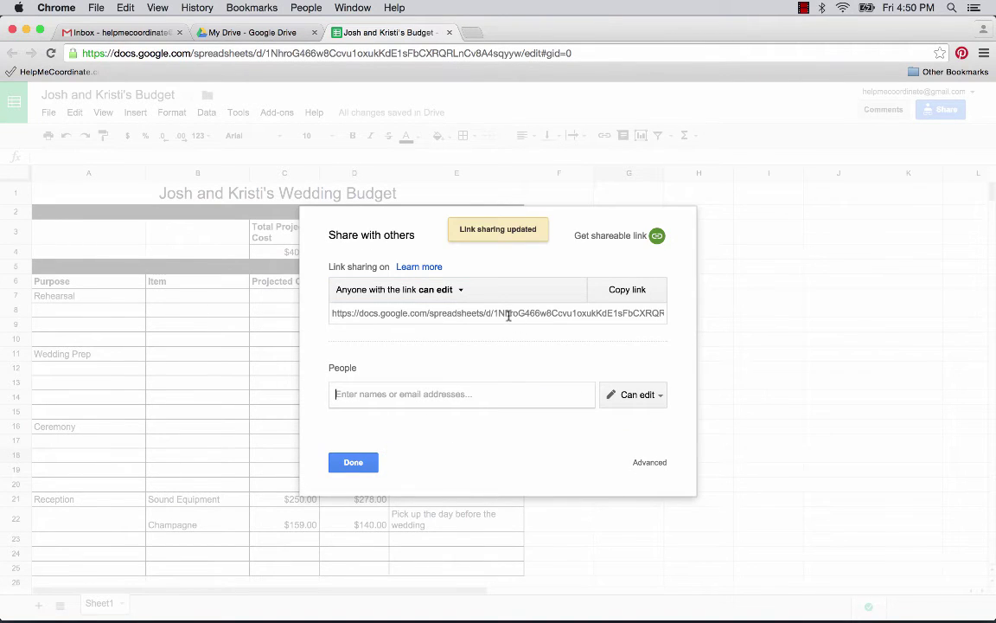
pyautogui.click(507, 314)
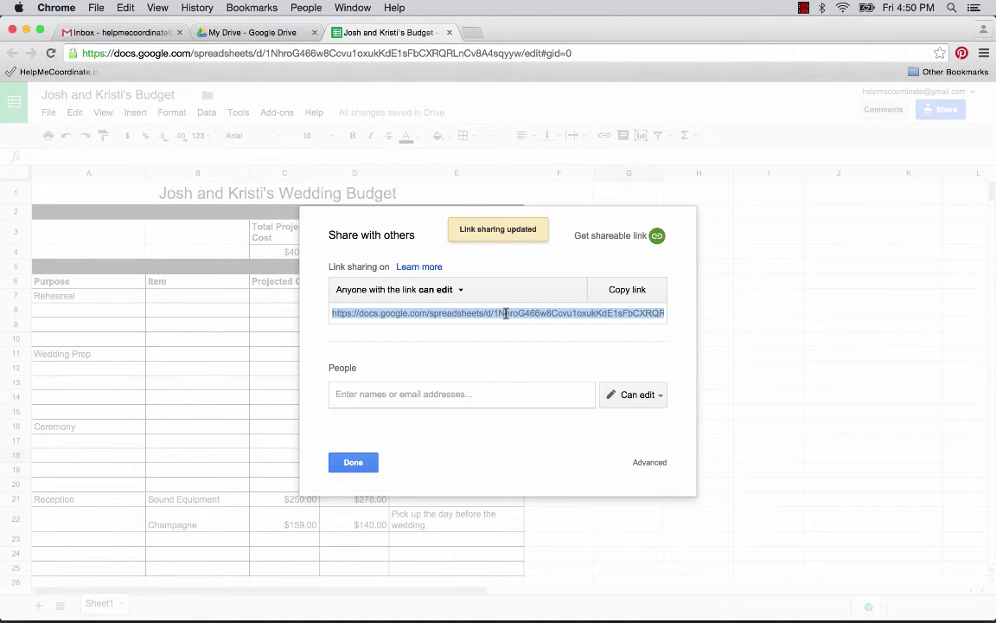
pyautogui.click(374, 462)
# Step: Switch to Gmail and compose a message to the recipient's e-mail address with the subject "Budget", starting the body with "Check out"
pyautogui.click(149, 33)
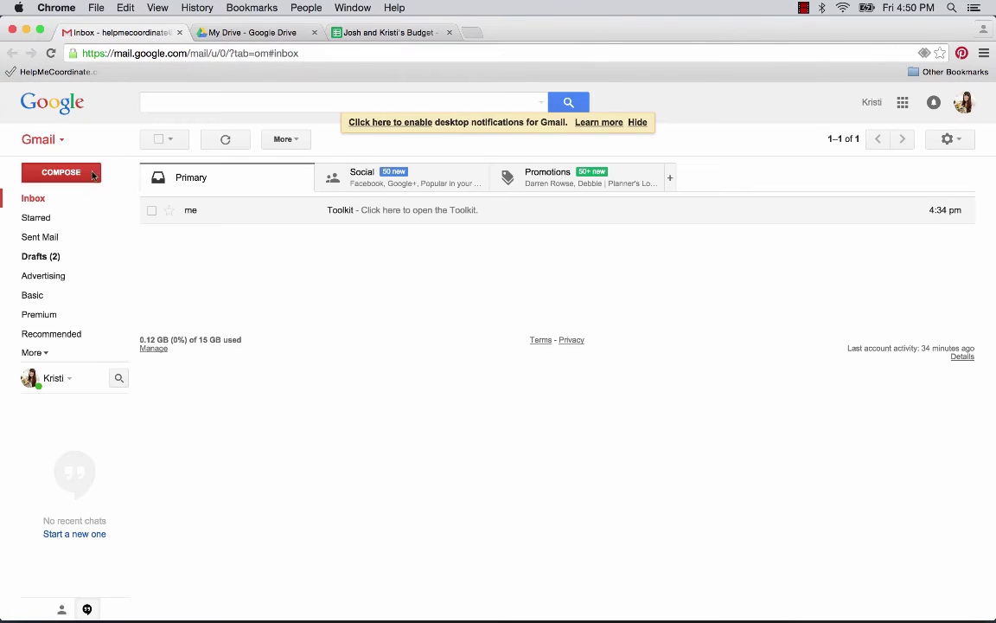
pyautogui.click(61, 172)
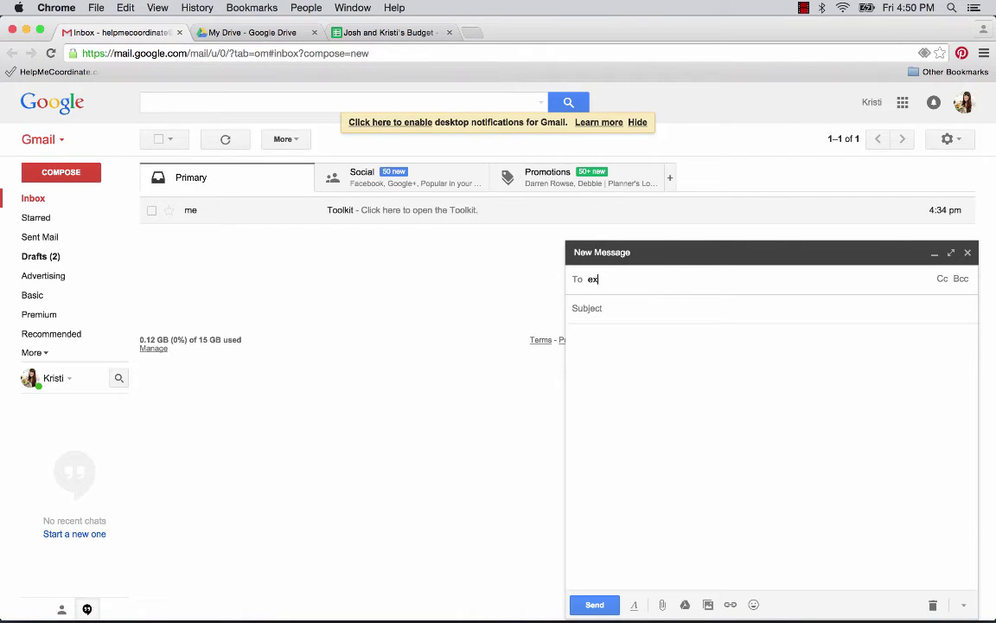
pyautogui.write('example@gmail.com')
pyautogui.press('Return')
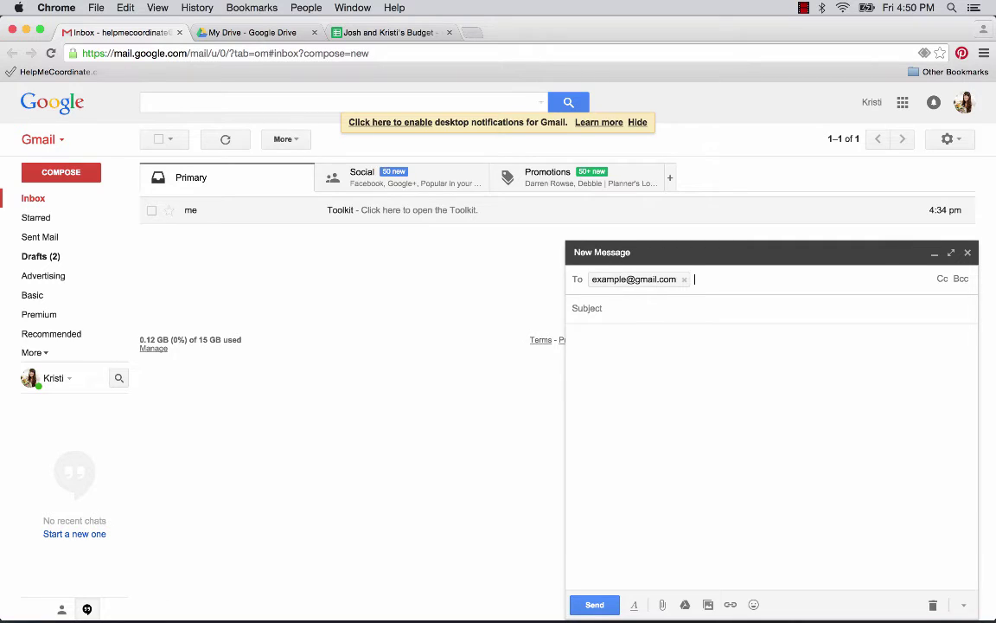
pyautogui.click(576, 306)
pyautogui.write('Budget')
pyautogui.click(648, 404)
pyautogui.write('Ch')
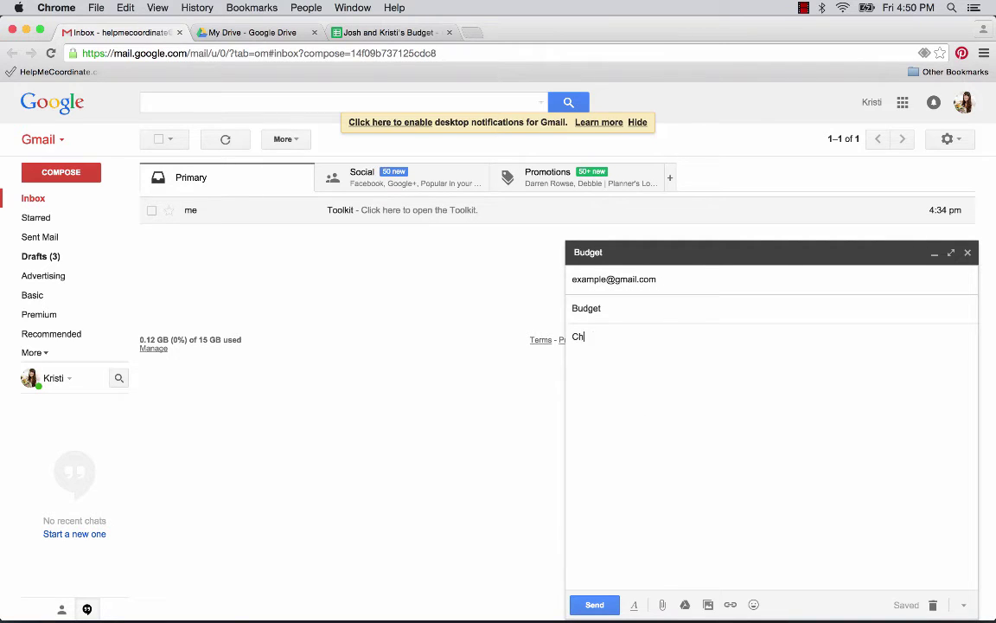
pyautogui.write('eck ou t')
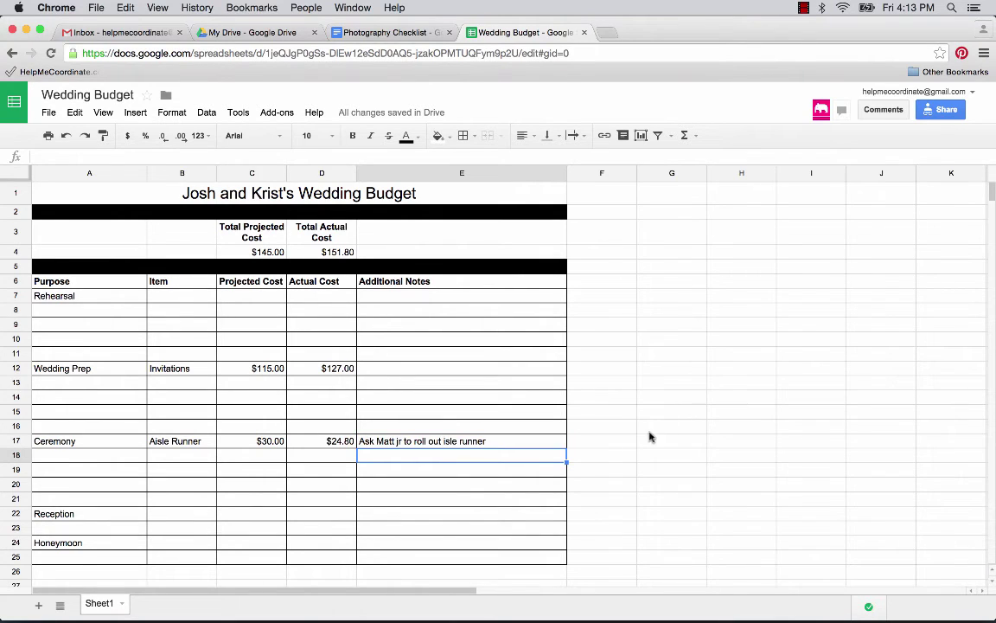
pyautogui.moveTo(527, 458)
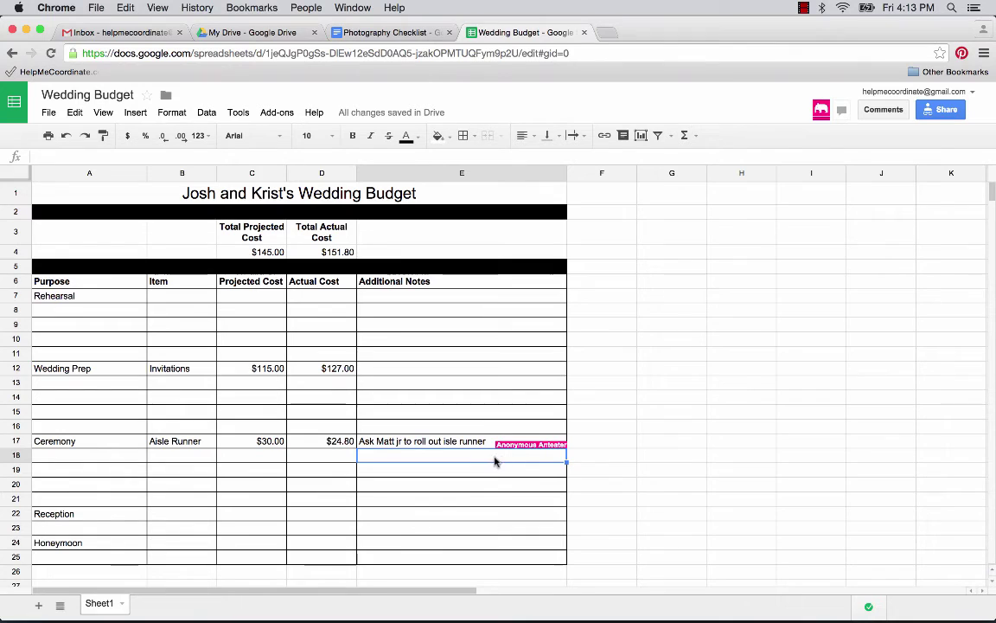
pyautogui.click(446, 443)
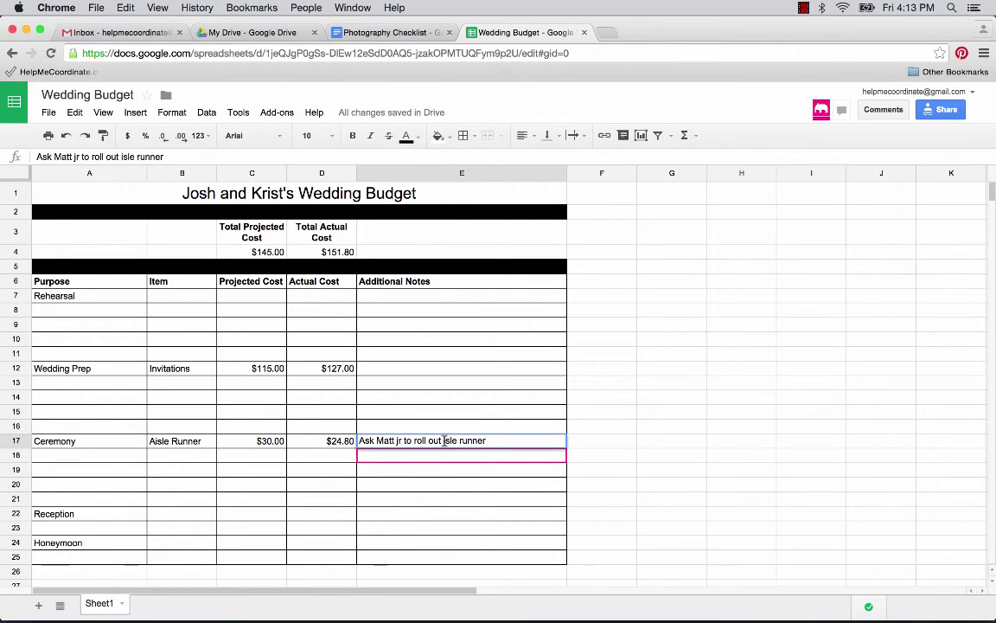
pyautogui.click(613, 440)
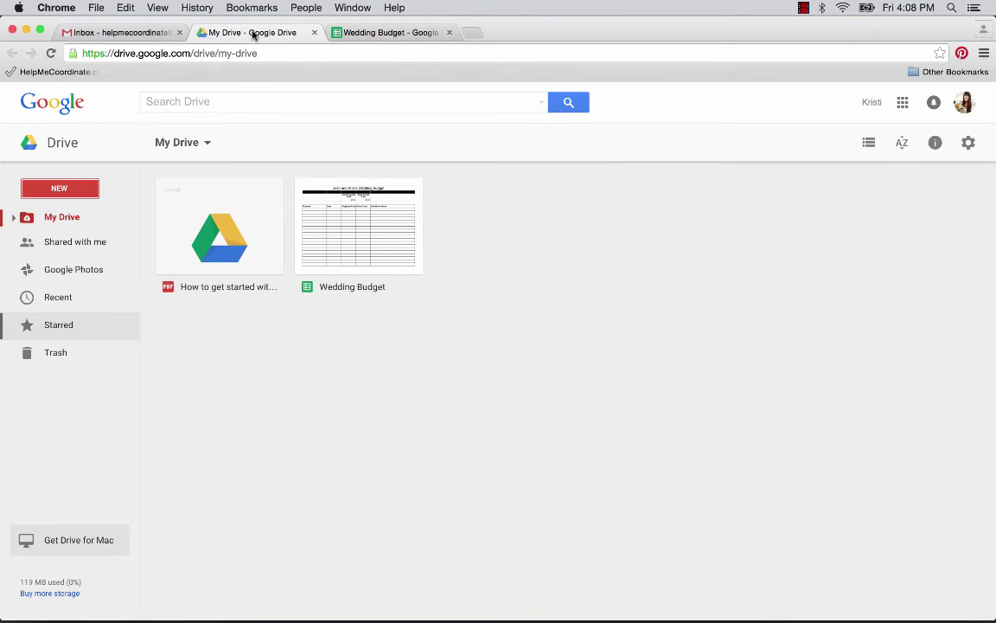
# Step: Create a new Google Docs document from Drive and name it "Photography Checklist"
pyautogui.click(60, 190)
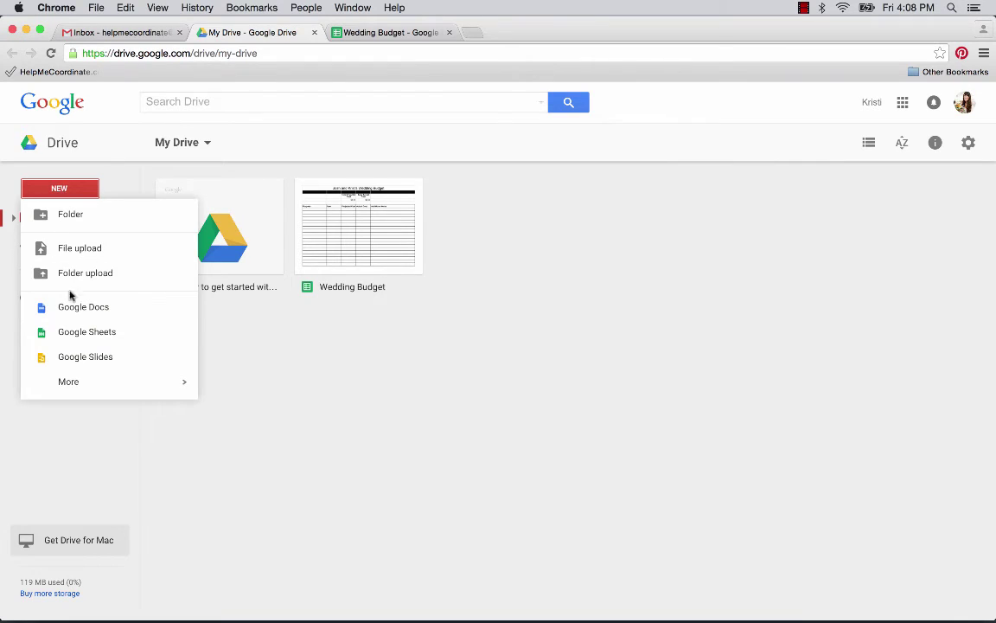
pyautogui.click(119, 312)
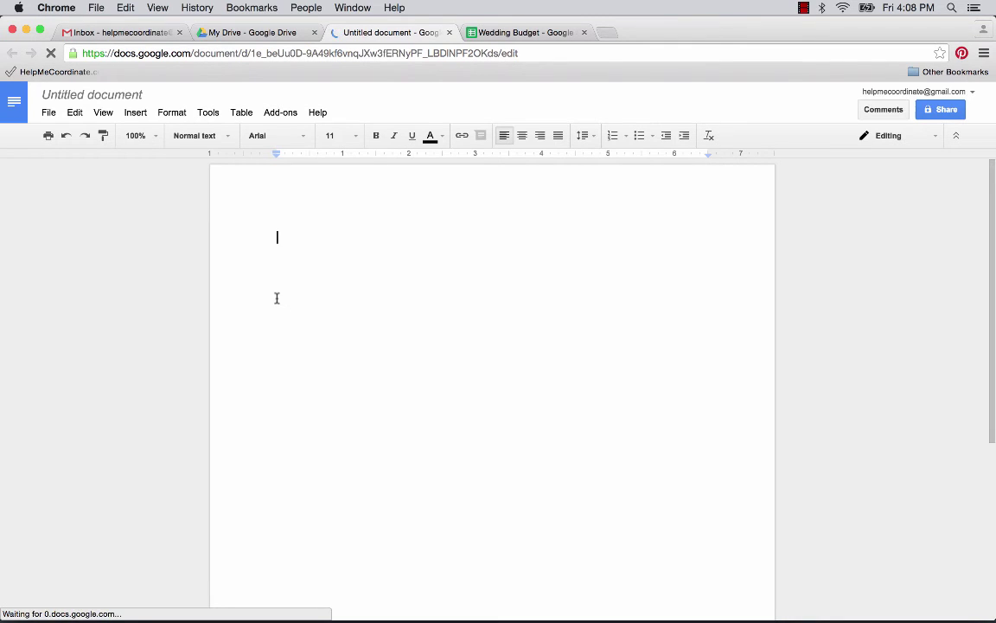
pyautogui.click(126, 97)
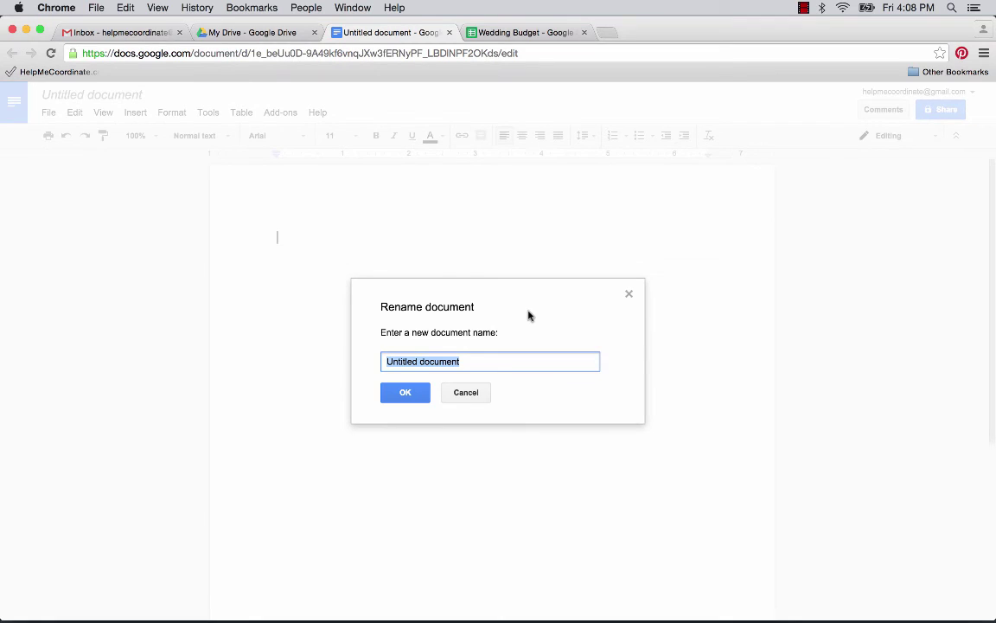
pyautogui.write('Photography Checklist')
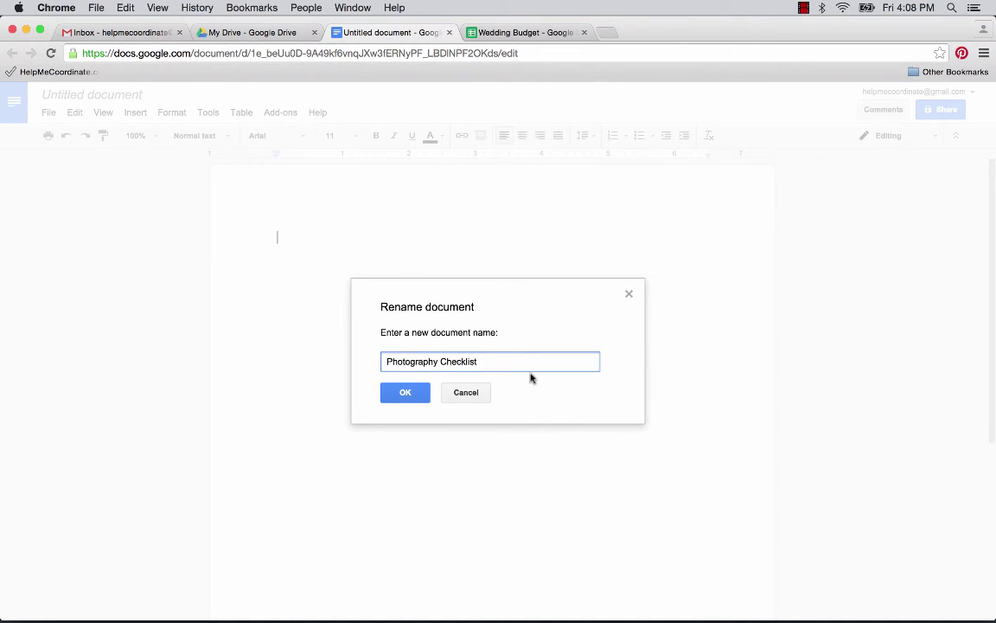
pyautogui.click(394, 391)
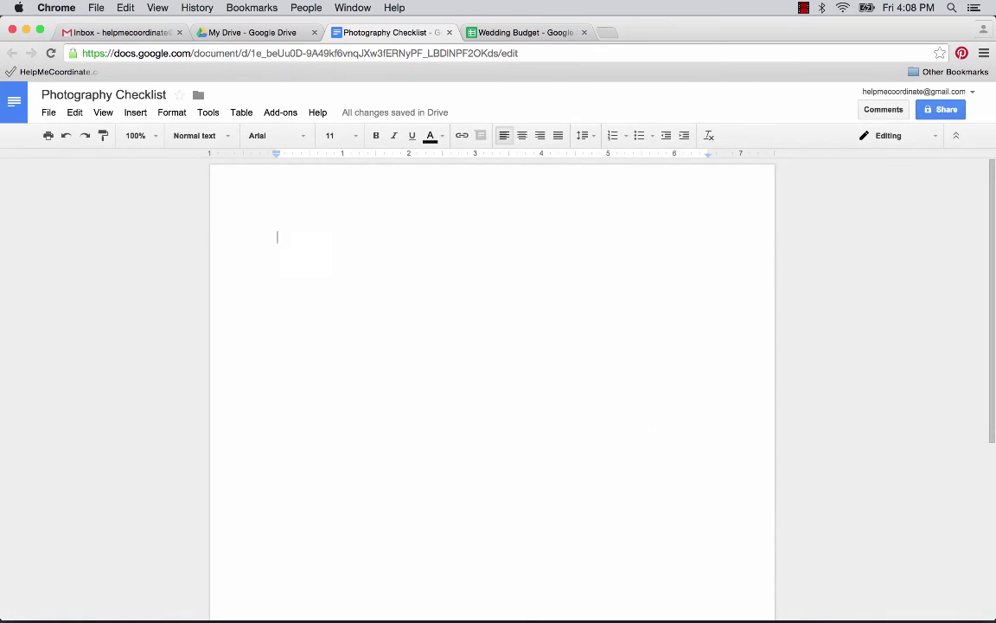
# Step: Enter the heading "Photography Checklist" and beneath it the couple's first names followed by "Wedding 6/9/16 at Apple Pluck Farms", leaving a blank line after
pyautogui.write('Photography Checklist')
pyautogui.press('Return')
pyautogui.write("Josh and Krist's Wed")
pyautogui.press('BackSpace')
pyautogui.press('BackSpace')
pyautogui.press('BackSpace')
pyautogui.press('BackSpace')
pyautogui.press('BackSpace')
pyautogui.press('BackSpace')
pyautogui.write("i's")
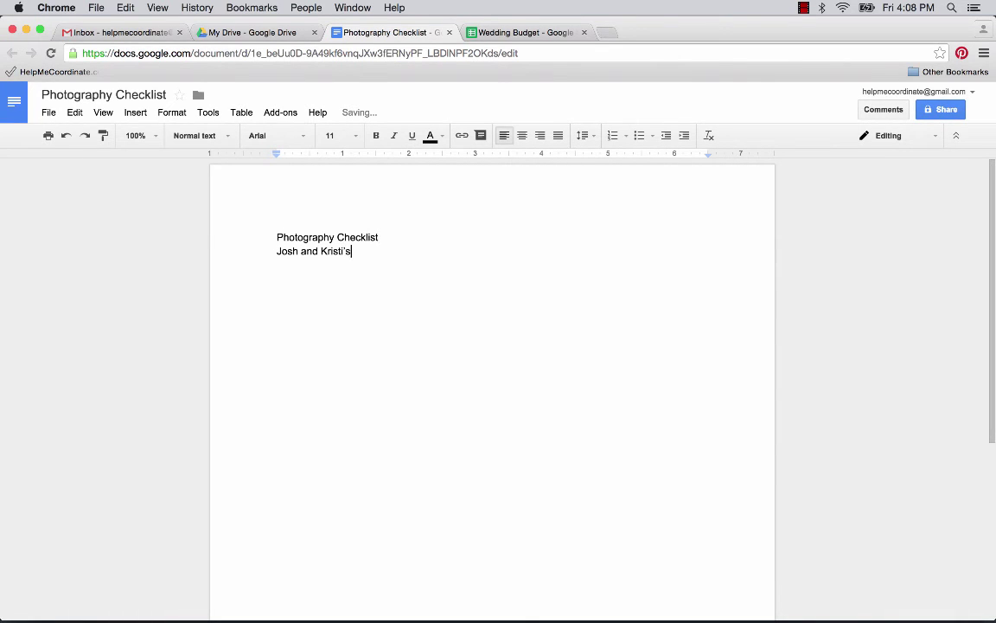
pyautogui.write(' Wedding 6/9/16 at Apple Pluck Farms')
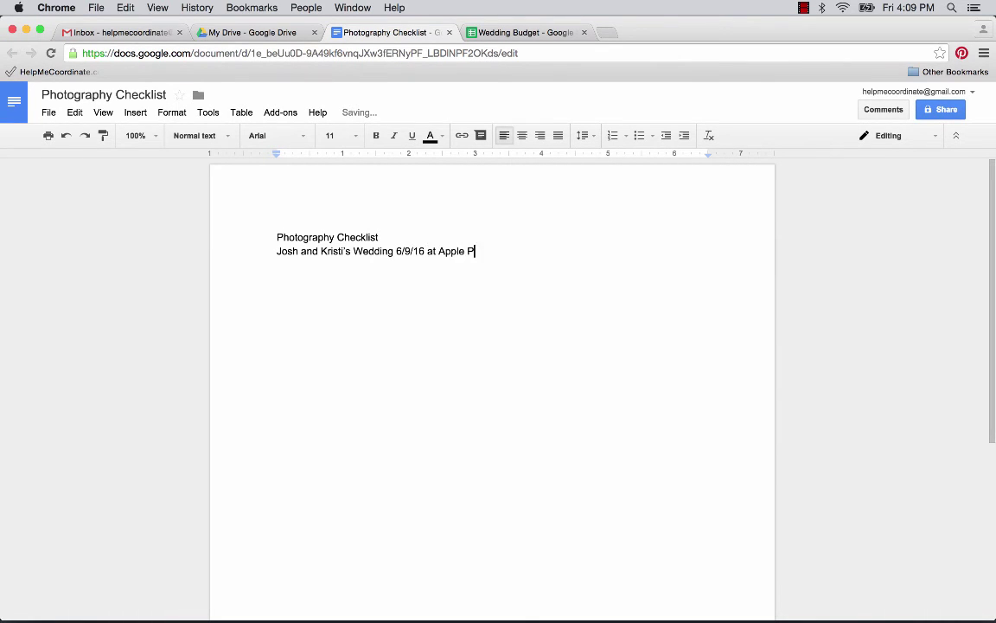
pyautogui.press('Return')
pyautogui.press('Return')
pyautogui.write('Getting Ready P')
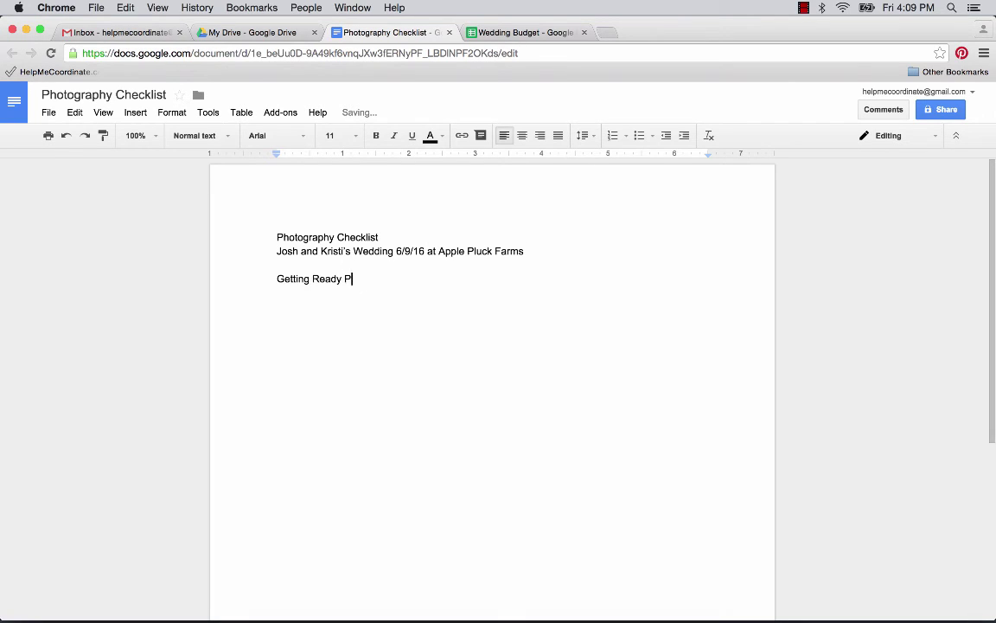
pyautogui.write('hotos')
pyautogui.press('BackSpace')
pyautogui.press('BackSpace')
pyautogui.press('BackSpace')
pyautogui.press('BackSpace')
pyautogui.press('BackSpace')
pyautogui.press('BackSpace')
pyautogui.press('BackSpace')
pyautogui.press('BackSpace')
pyautogui.press('BackSpace')
pyautogui.press('BackSpace')
pyautogui.press('BackSpace')
pyautogui.press('BackSpace')
pyautogui.press('BackSpace')
pyautogui.press('BackSpace')
pyautogui.press('BackSpace')
pyautogui.press('BackSpace')
pyautogui.press('BackSpace')
pyautogui.press('BackSpace')
pyautogui.press('BackSpace')
pyautogui.press('BackSpace')
# Step: Add the line "Arrive at 2:00pm" below the wedding details, followed by a blank line
pyautogui.press('Return')
pyautogui.press('Return')
pyautogui.write('Arrive at 2:00pm')
pyautogui.press('Return')
pyautogui.press('Return')
# Step: Add the section "Getting Ready Photos" with the lines "Bride putting on dress" and "Bridesmaids getting makeup done"
pyautogui.write('Getting Ready')
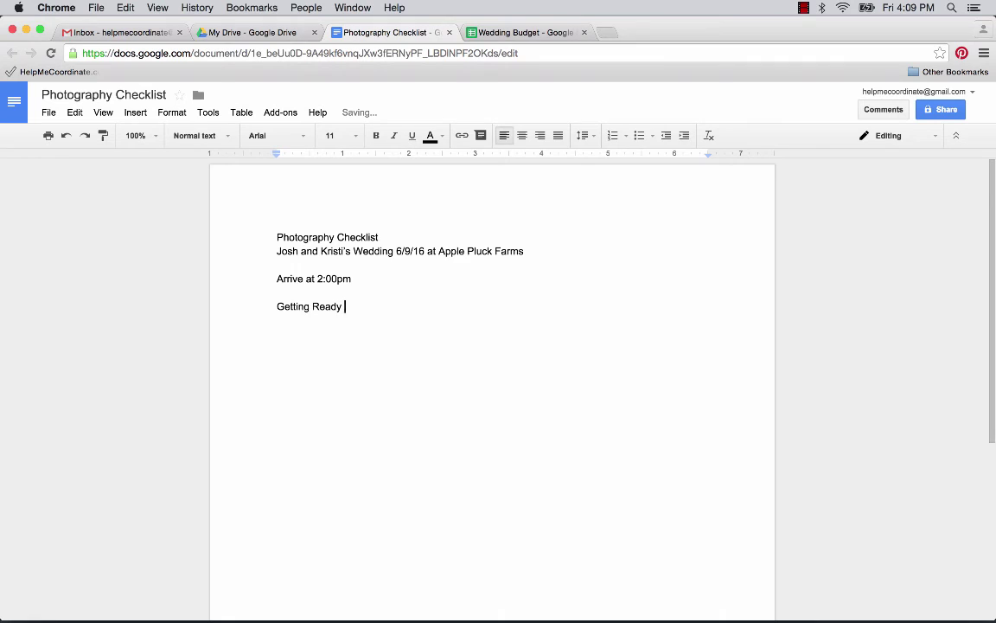
pyautogui.write(' Photos')
pyautogui.press('Return')
pyautogui.write('Bride putting on dress')
pyautogui.press('Return')
pyautogui.write('Bridesmaids getting makeup done')
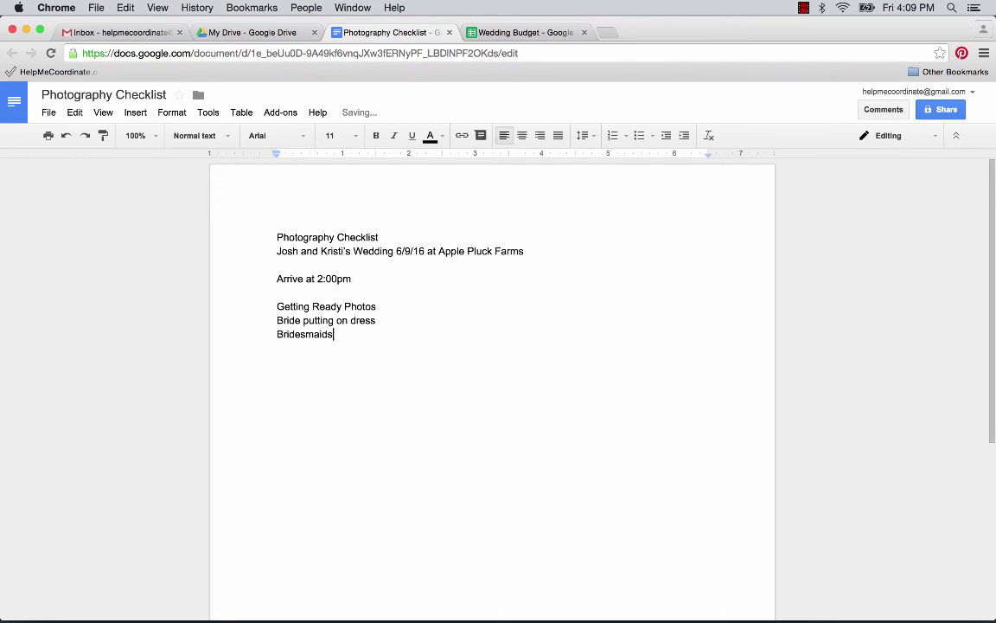
pyautogui.press('Return')
# Step: Format the two photo lines under "Getting Ready Photos" as a bulleted list with checkbox-style bullets
pyautogui.moveTo(442, 340); pyautogui.dragTo(276, 320)
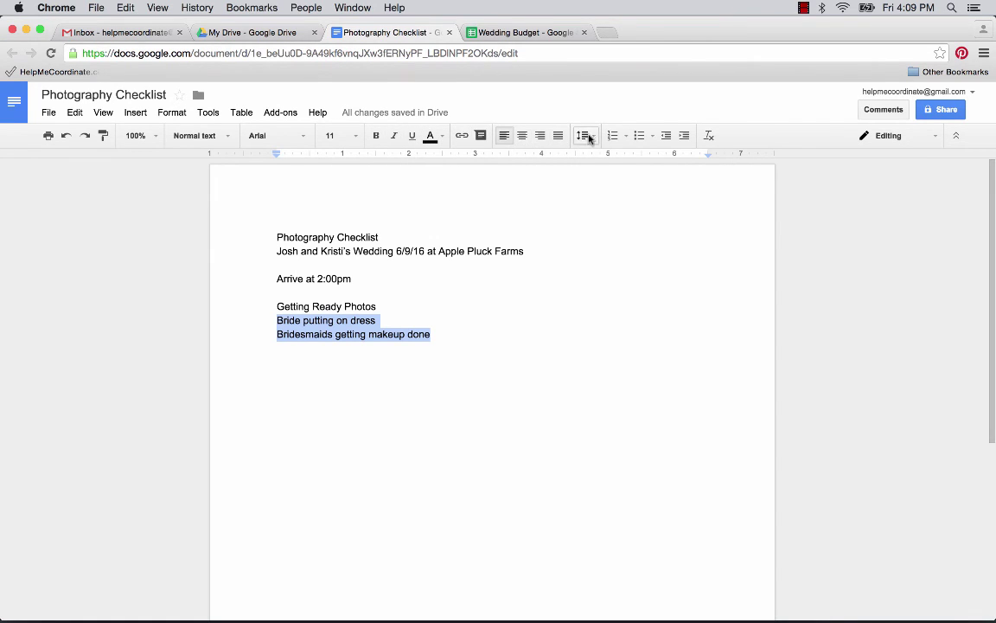
pyautogui.click(652, 137)
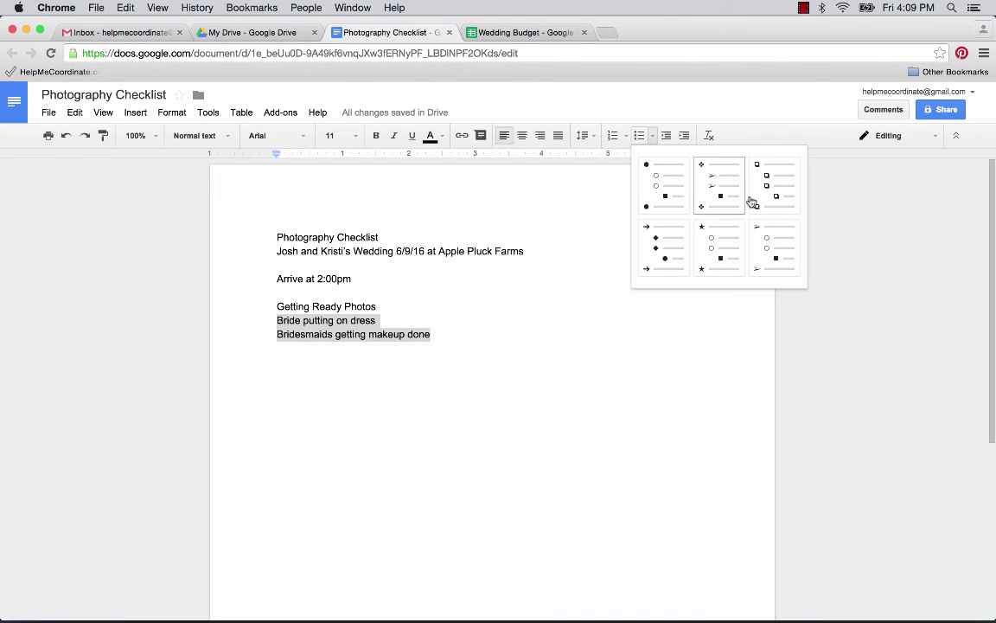
pyautogui.click(756, 196)
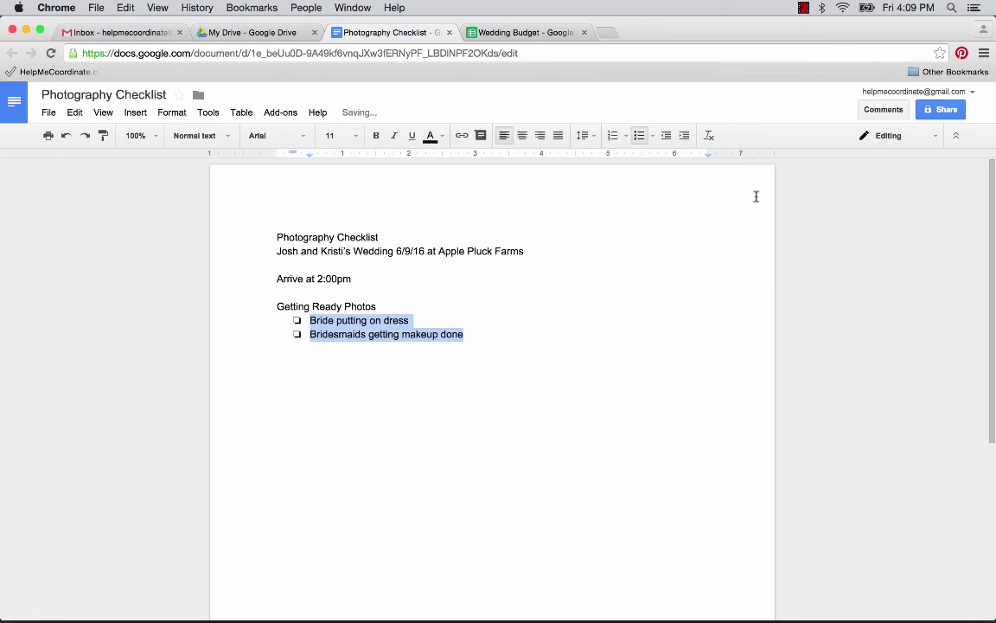
pyautogui.click(543, 334)
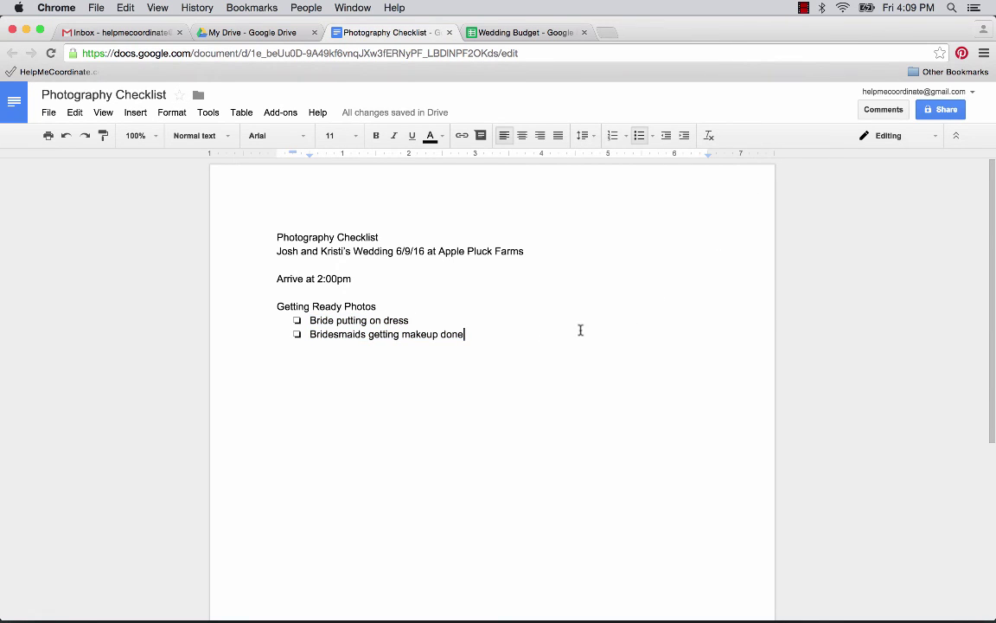
# Step: Turn on link sharing for the document, keep it at anyone with the link can view, and select the link
pyautogui.click(950, 110)
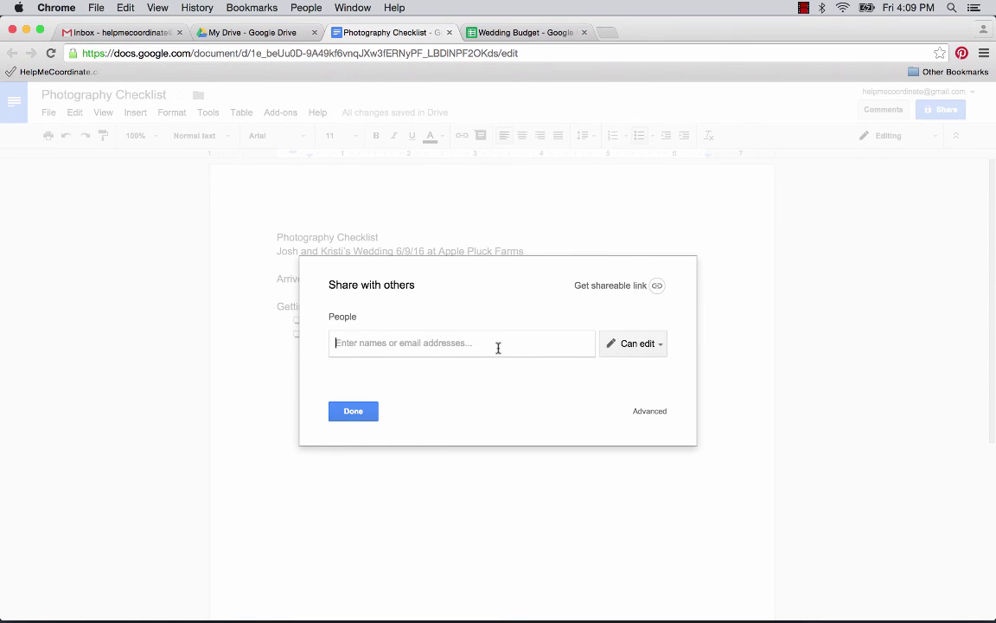
pyautogui.click(657, 287)
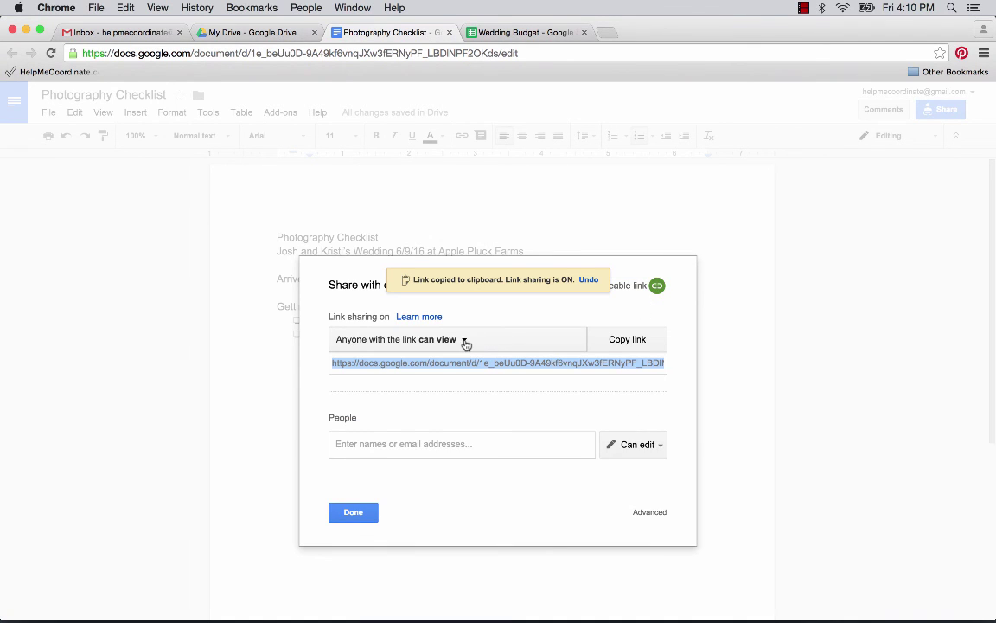
pyautogui.click(465, 341)
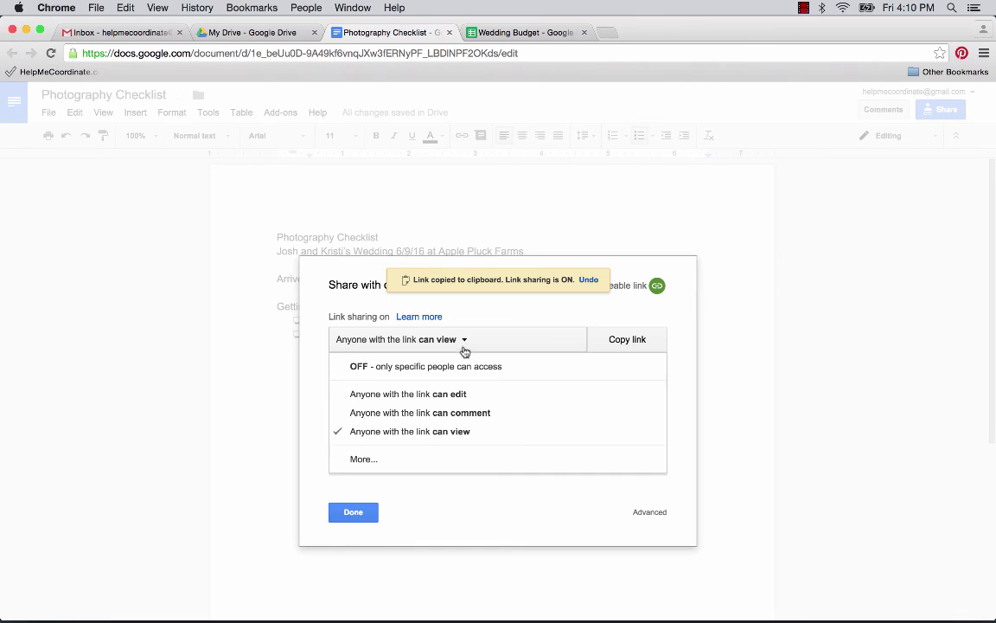
pyautogui.click(491, 431)
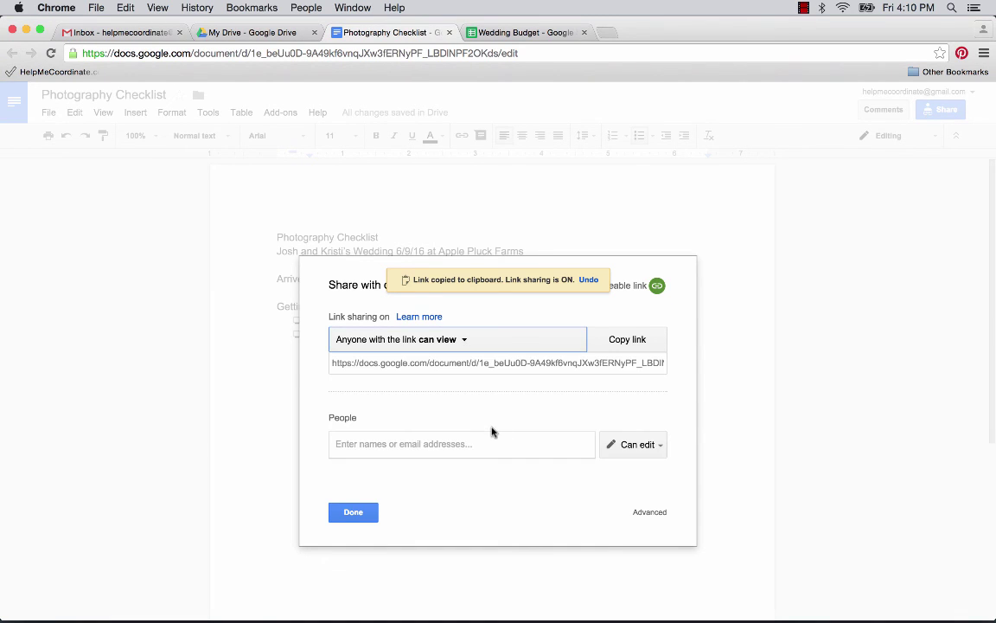
pyautogui.click(485, 367)
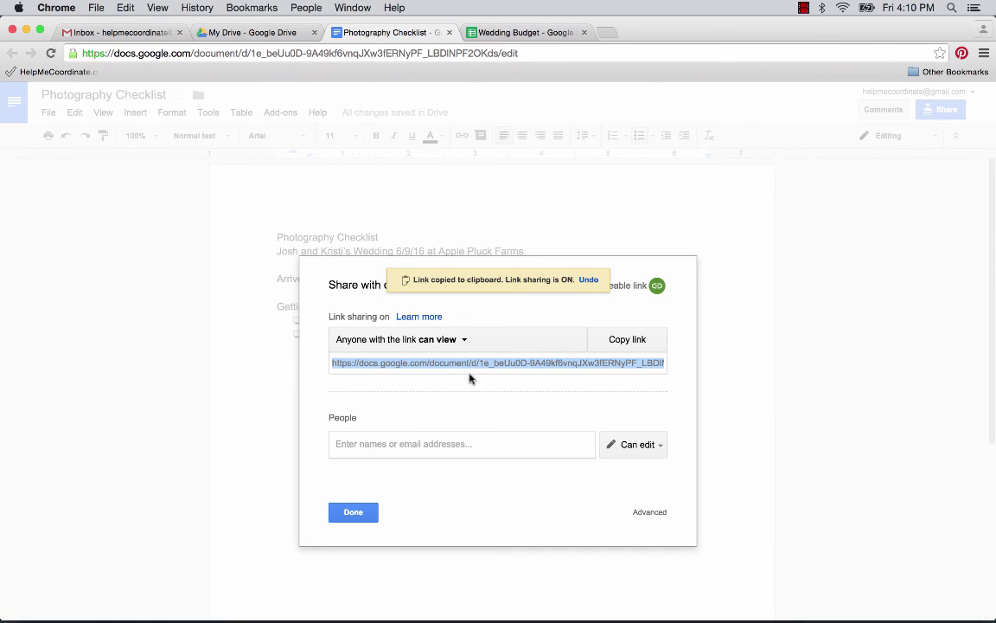